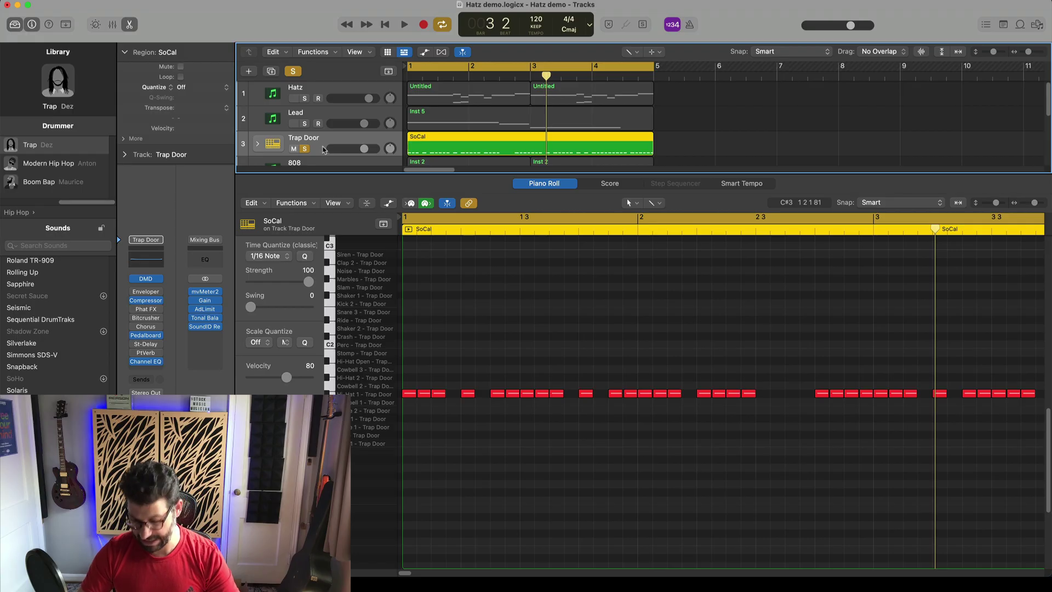
- Delete the Trap Door drummer track together with its SoCal region
{"action": "left_click", "coordinate": [323, 149]}
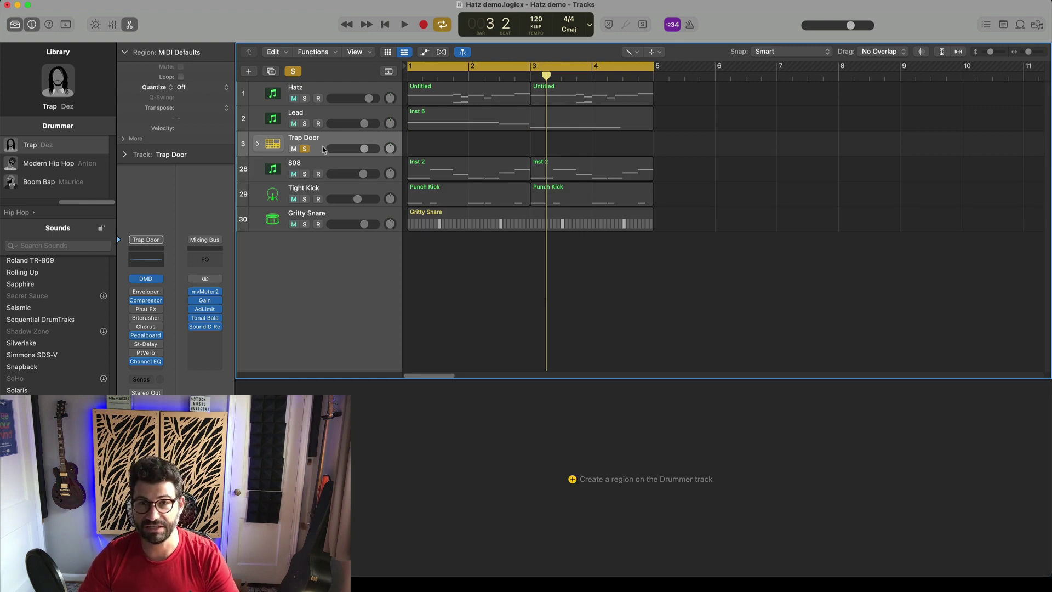
{"action": "key", "text": "super+BackSpace"}
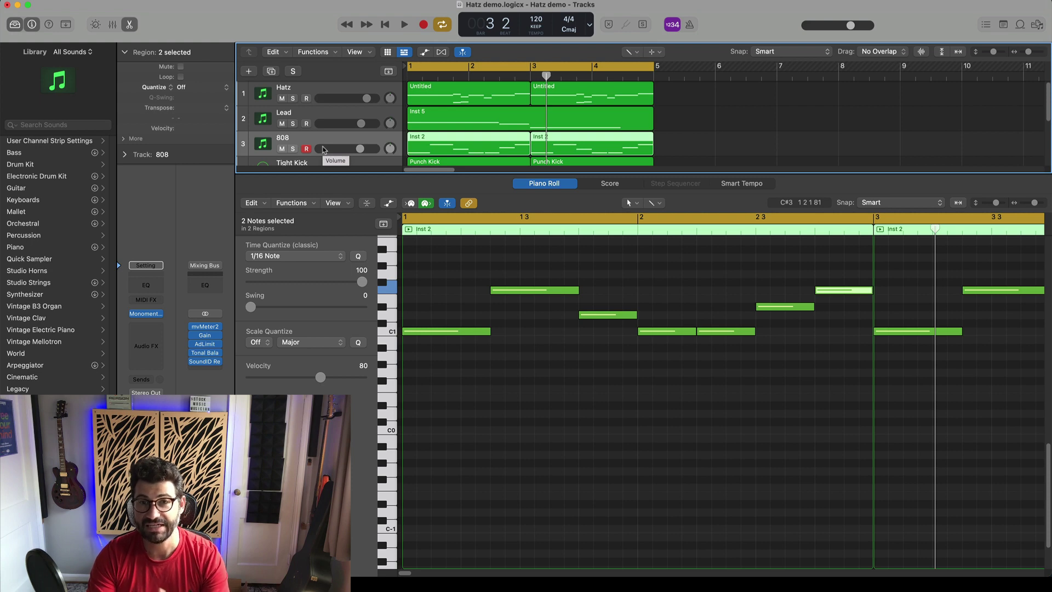
- Play back the remaining arrangement of hi-hats, lead, 808 and drums, and stop playback
{"action": "scroll", "coordinate": [587, 356], "scroll_direction": "up", "scroll_amount": 2}
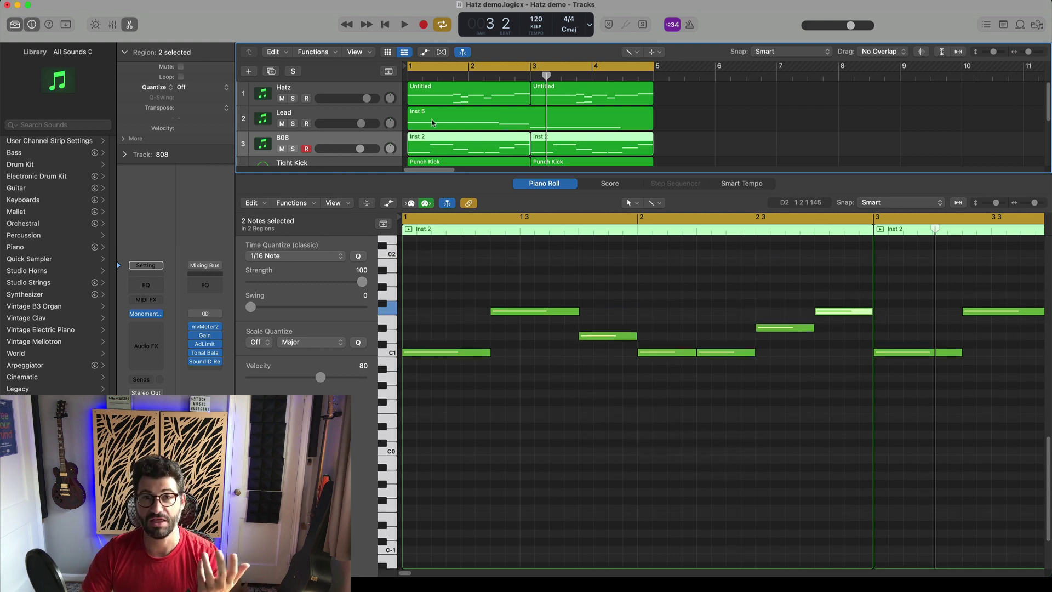
{"action": "left_click", "coordinate": [391, 23]}
{"action": "left_click", "coordinate": [404, 24]}
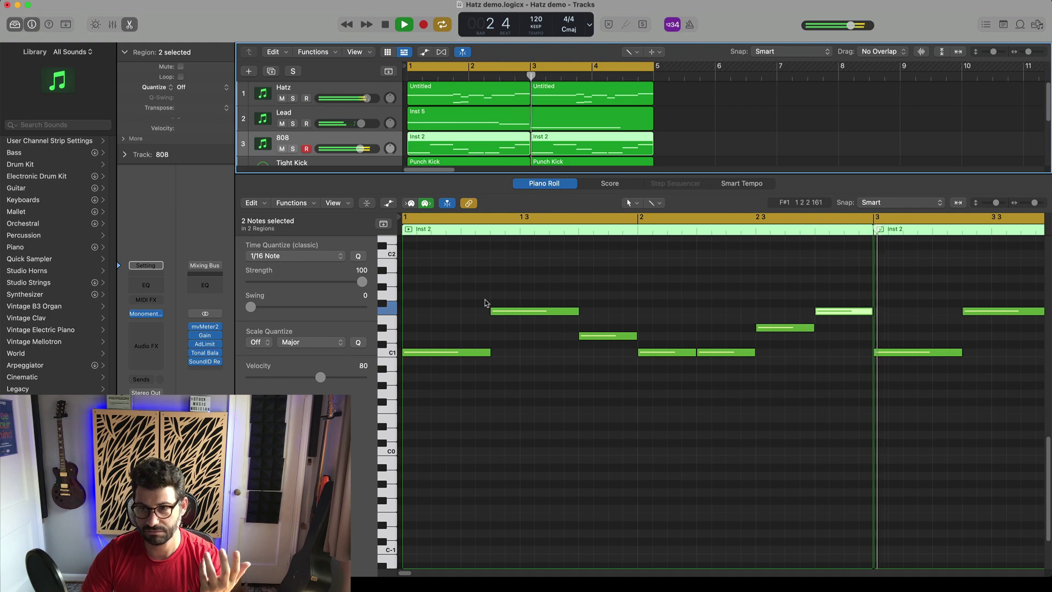
{"action": "key", "text": "space"}
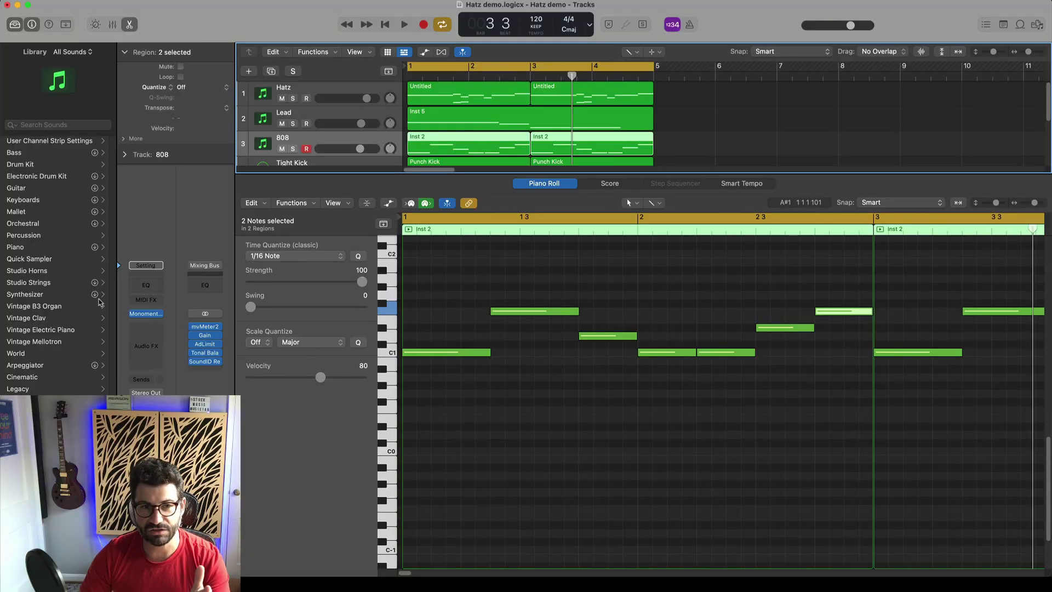
- Open the Hatz plug-in on the Hatz track and show its hi-hat sample browser
{"action": "left_click", "coordinate": [311, 88]}
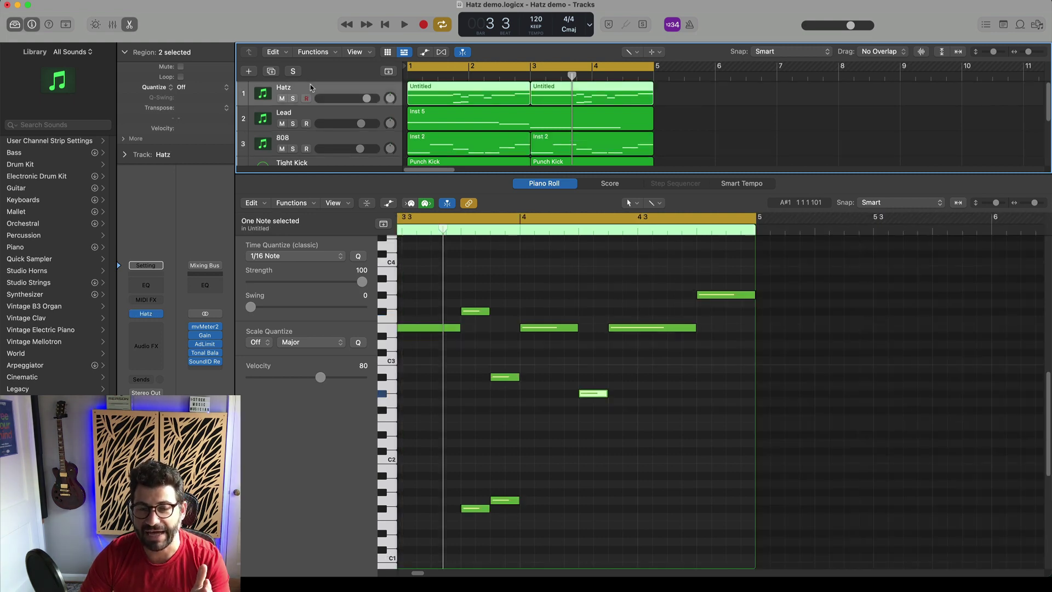
{"action": "left_click", "coordinate": [145, 313]}
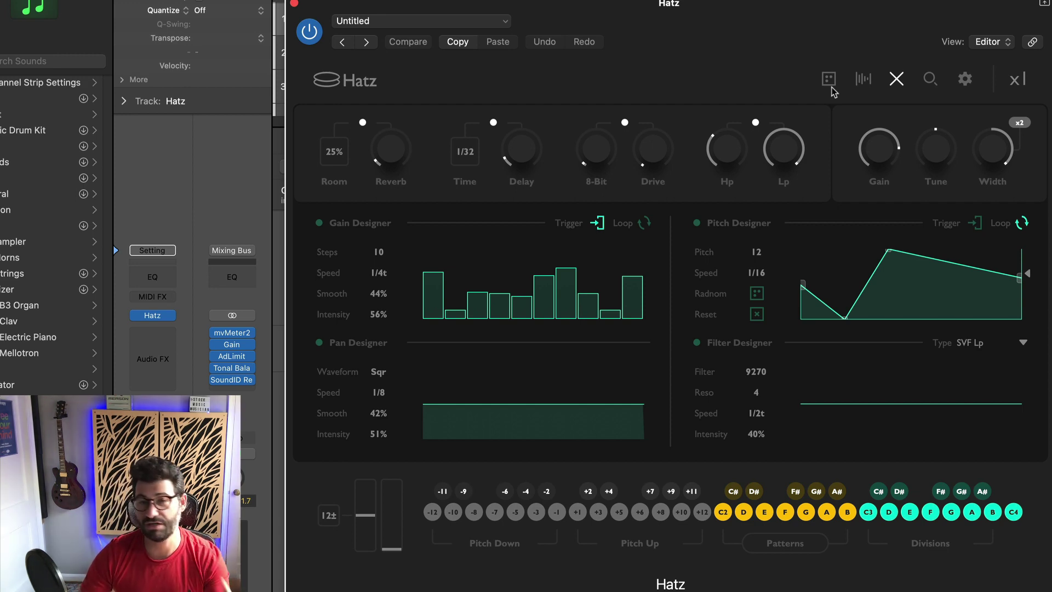
{"action": "left_click", "coordinate": [860, 80]}
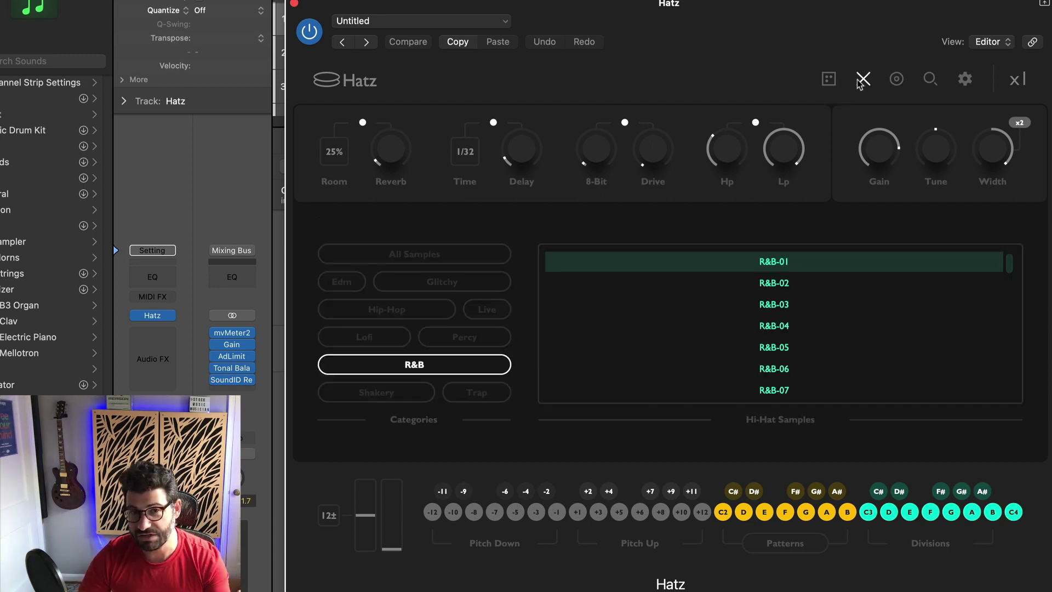
- Audition hi-hat samples R&B-03, R&B-04, HipHop-06 and HipHop-17 from the R&B and Hip-Hop categories
{"action": "scroll", "coordinate": [776, 291], "scroll_direction": "down", "scroll_amount": 10}
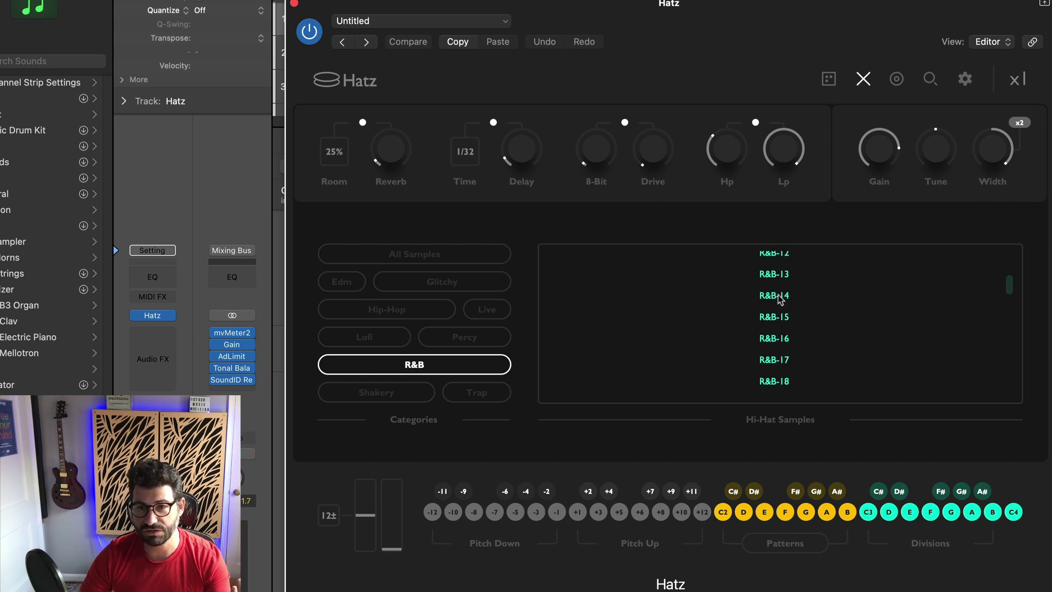
{"action": "scroll", "coordinate": [786, 339], "scroll_direction": "up", "scroll_amount": 10}
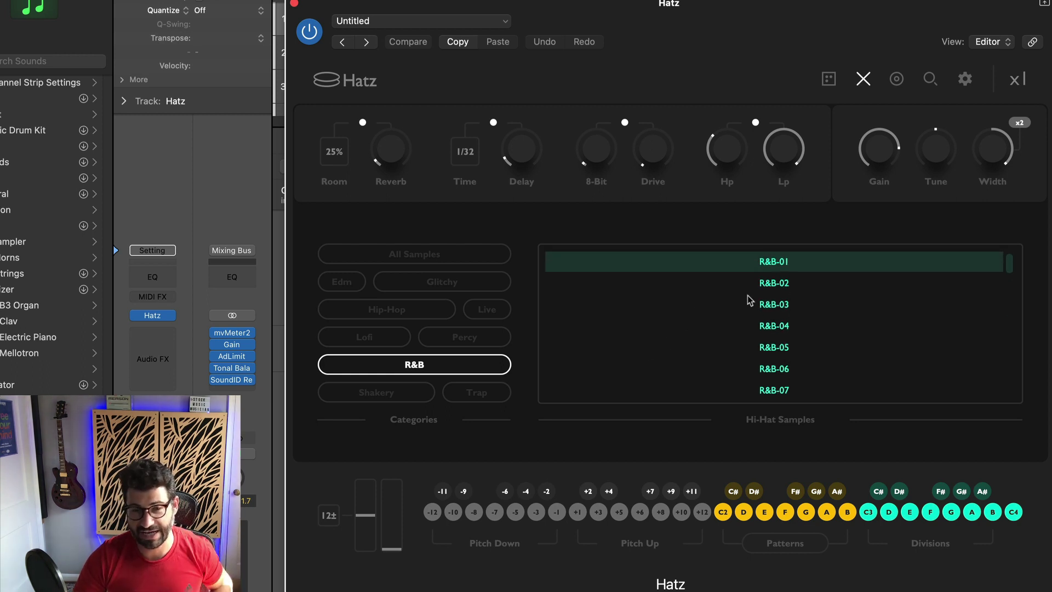
{"action": "left_click", "coordinate": [776, 307]}
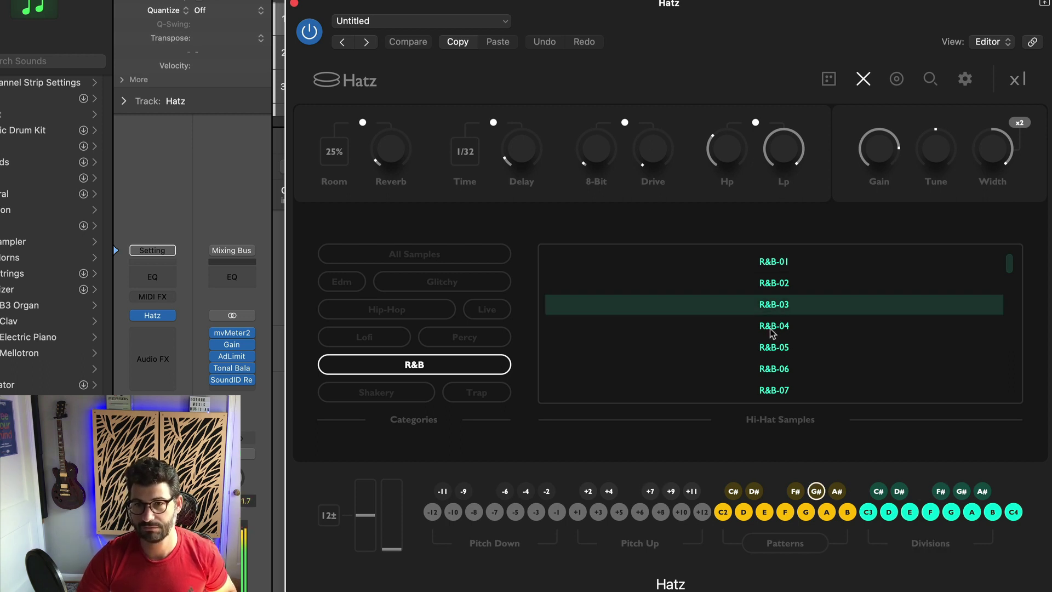
{"action": "left_click", "coordinate": [772, 330]}
{"action": "left_click", "coordinate": [422, 313]}
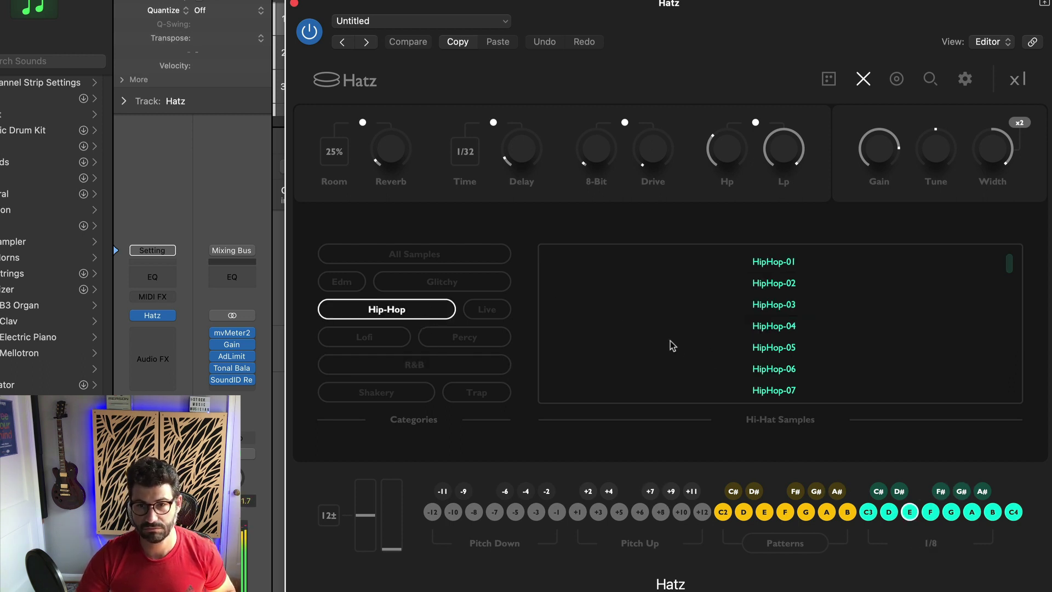
{"action": "left_click", "coordinate": [777, 371]}
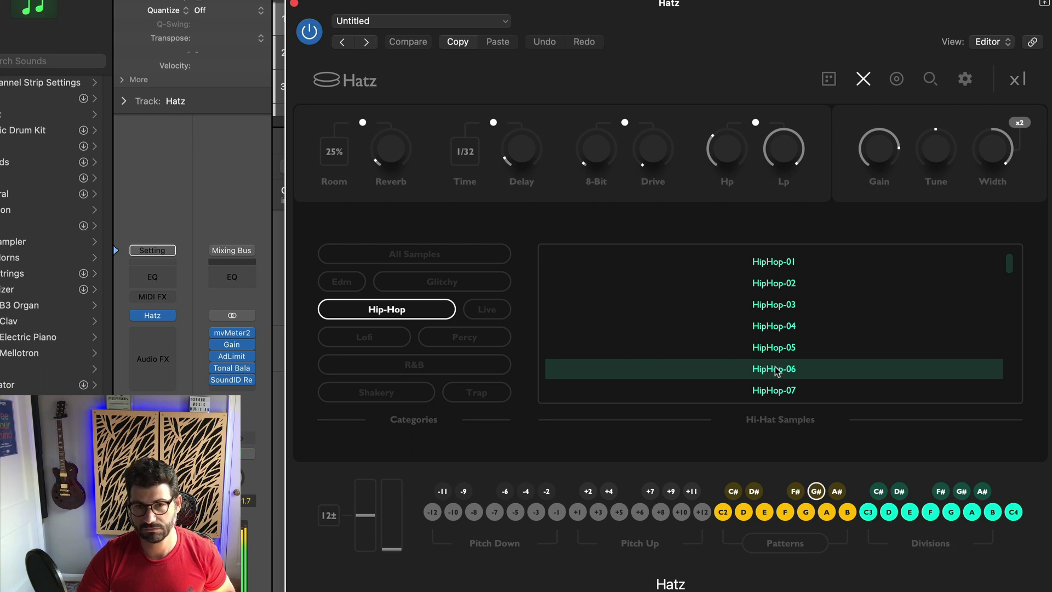
{"action": "scroll", "coordinate": [776, 370], "scroll_direction": "down", "scroll_amount": 4}
{"action": "left_click", "coordinate": [773, 365]}
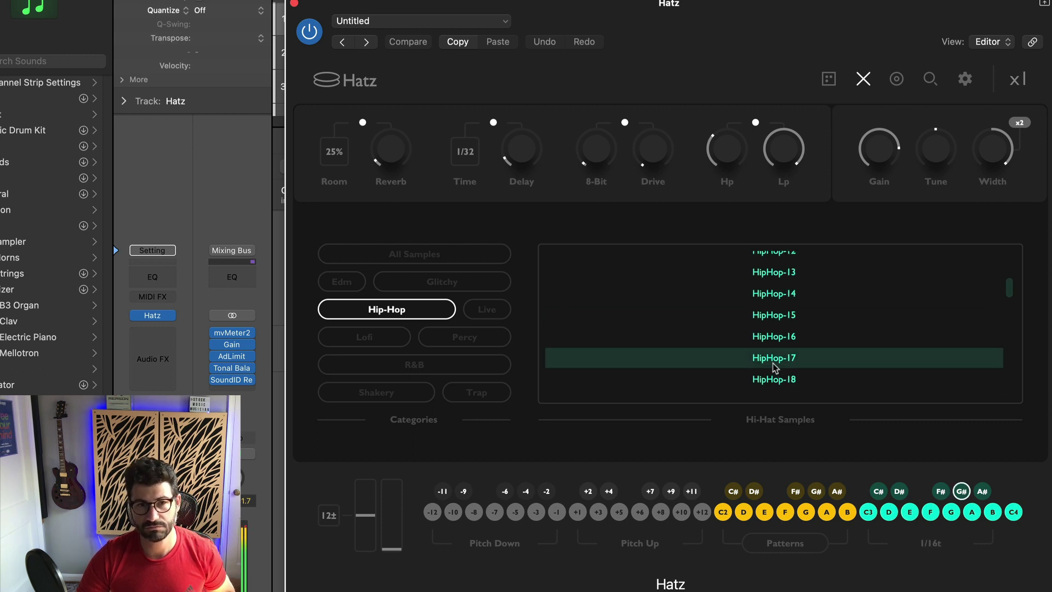
- Load the Trap-15 hi-hat sample from the Trap category
{"action": "left_click", "coordinate": [475, 389]}
{"action": "left_click", "coordinate": [758, 318]}
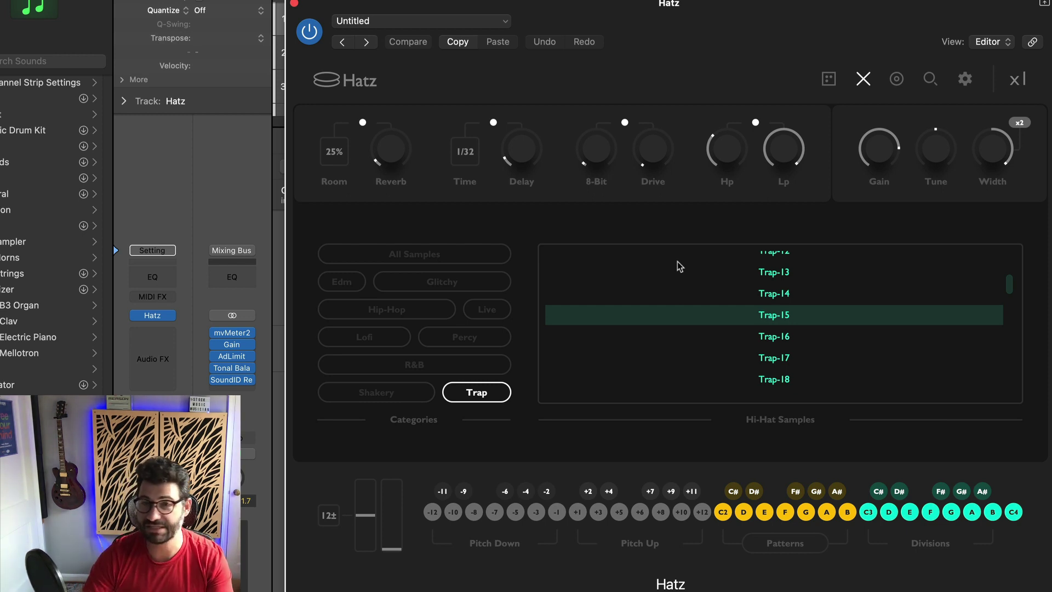
- Look at the designer page and the preset browser, and return to the main sample page
{"action": "left_click", "coordinate": [898, 83]}
{"action": "left_click", "coordinate": [897, 81]}
{"action": "left_click", "coordinate": [931, 81]}
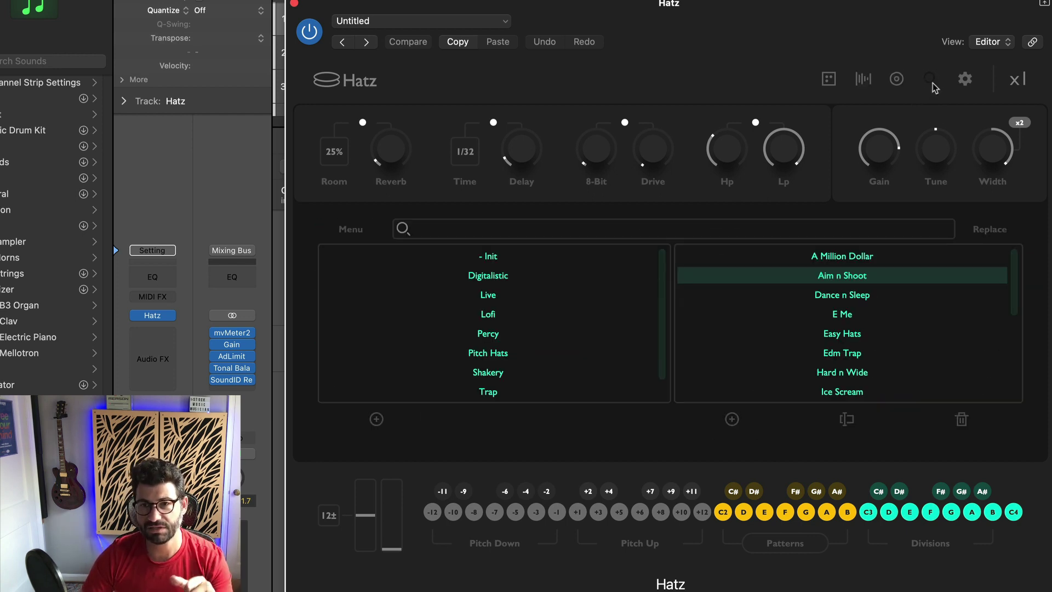
{"action": "left_click", "coordinate": [931, 81]}
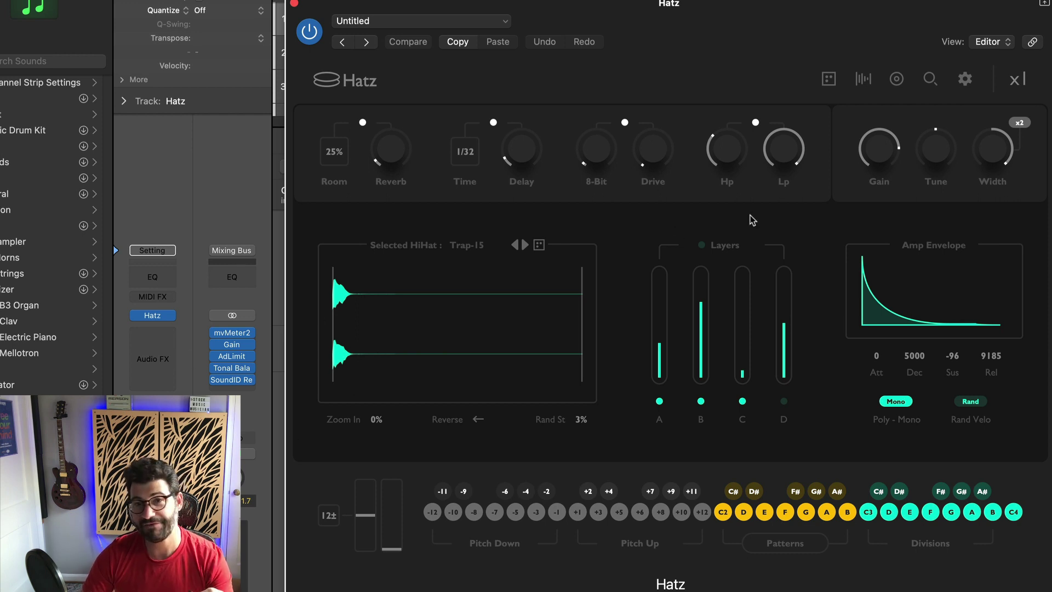
- Switch the sample layers on and back off, and set Rand St to 6%
{"action": "left_click", "coordinate": [701, 244]}
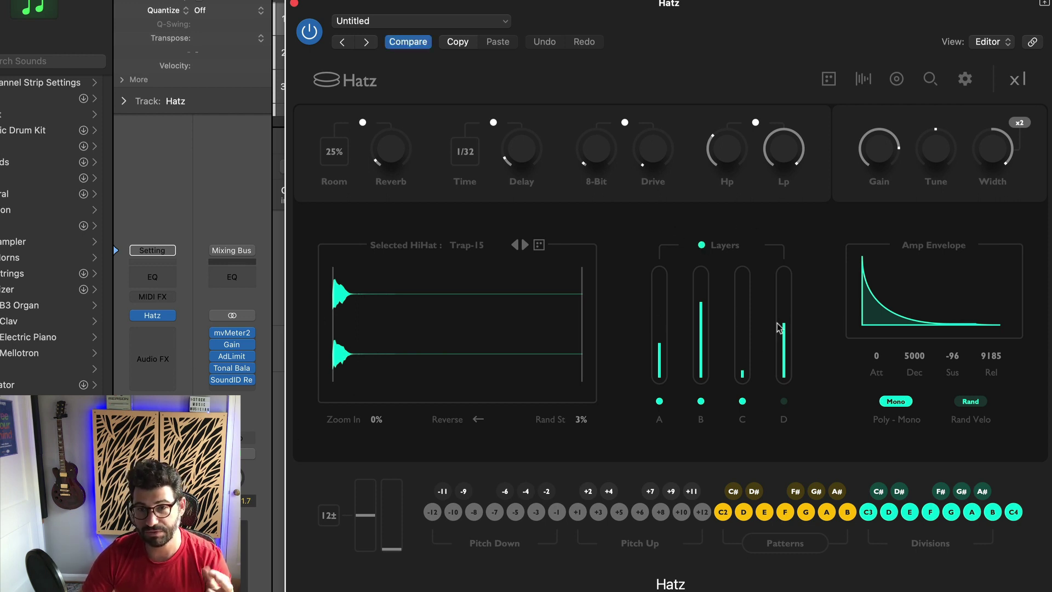
{"action": "left_click", "coordinate": [702, 245]}
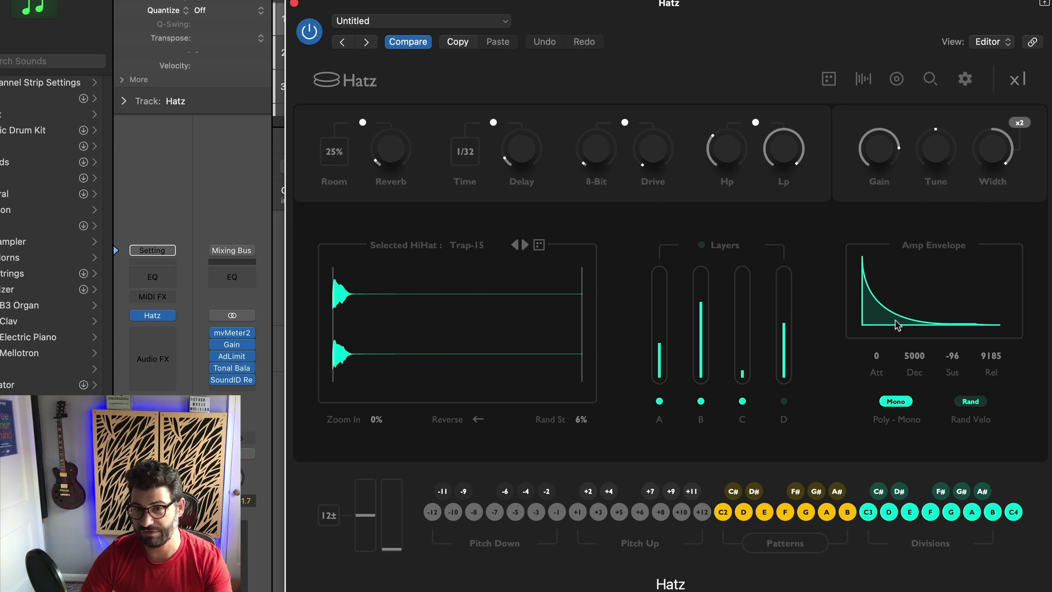
- Review the designer page and the preset browser again, and go back to the main sample page
{"action": "left_click", "coordinate": [894, 80]}
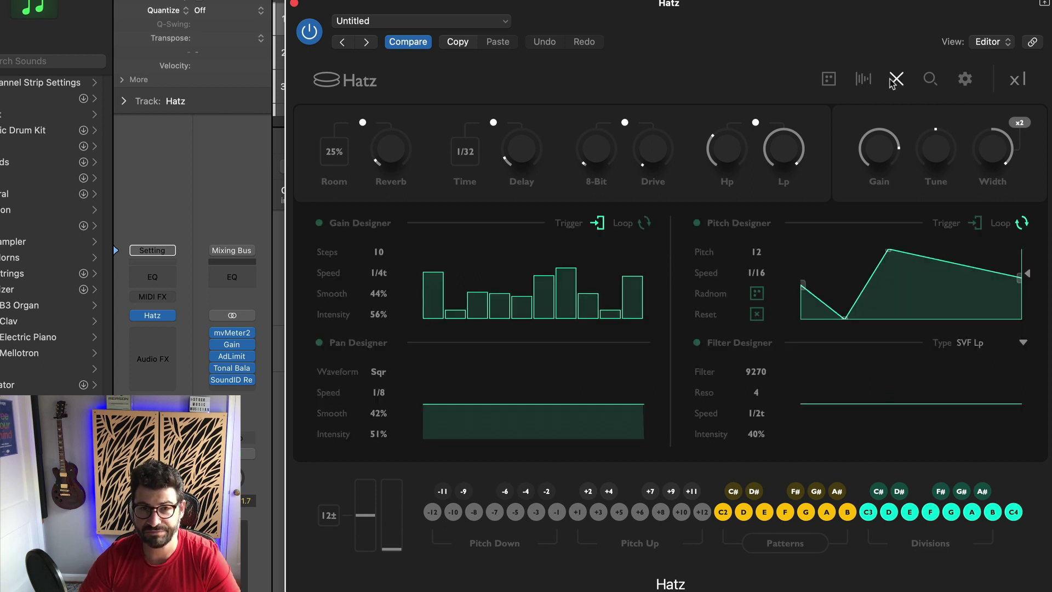
{"action": "left_click", "coordinate": [930, 79]}
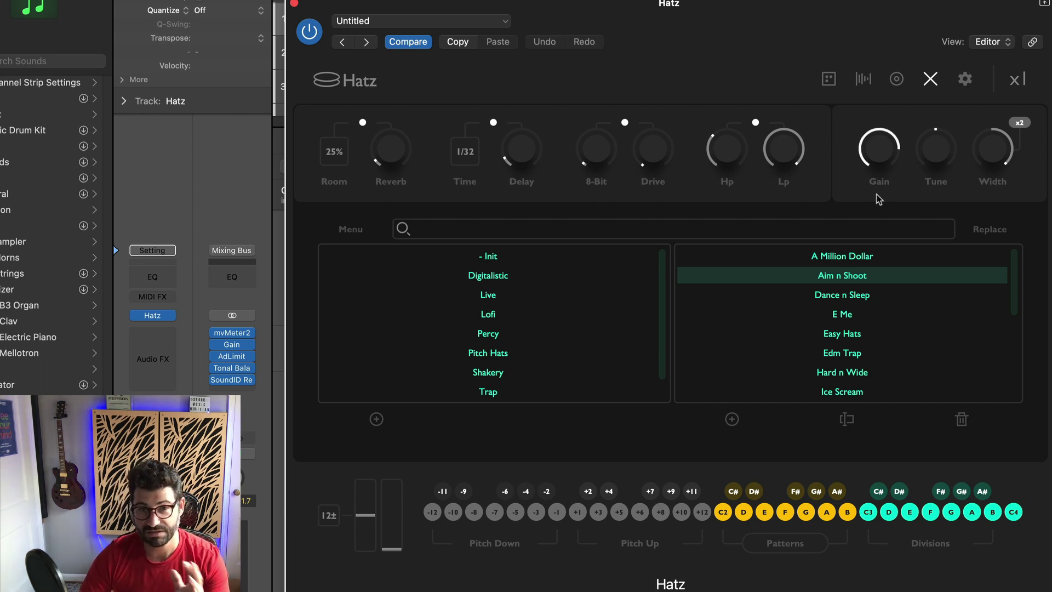
{"action": "left_click", "coordinate": [895, 86]}
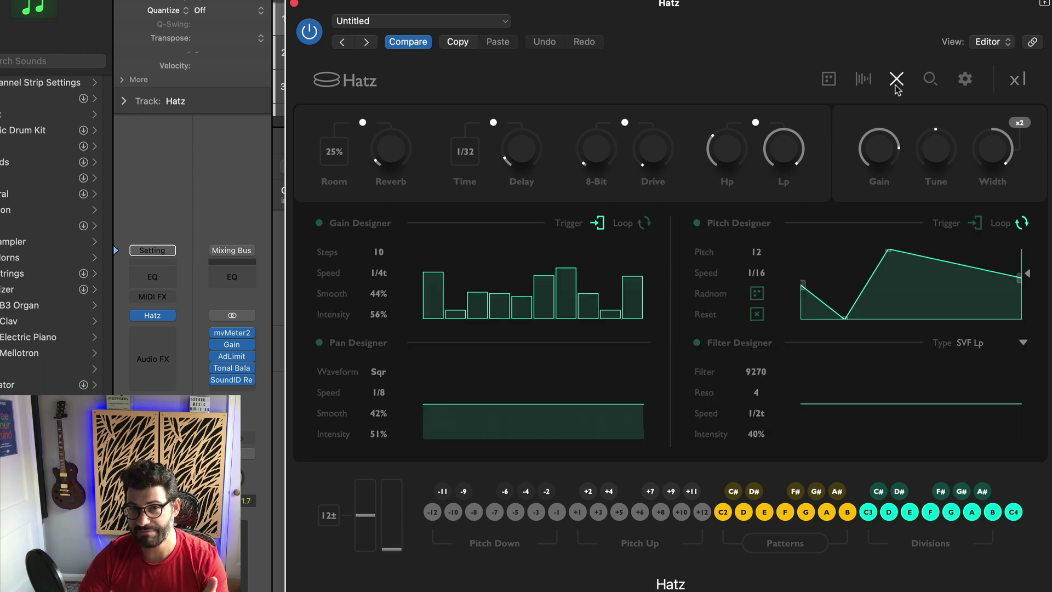
{"action": "left_click", "coordinate": [896, 88]}
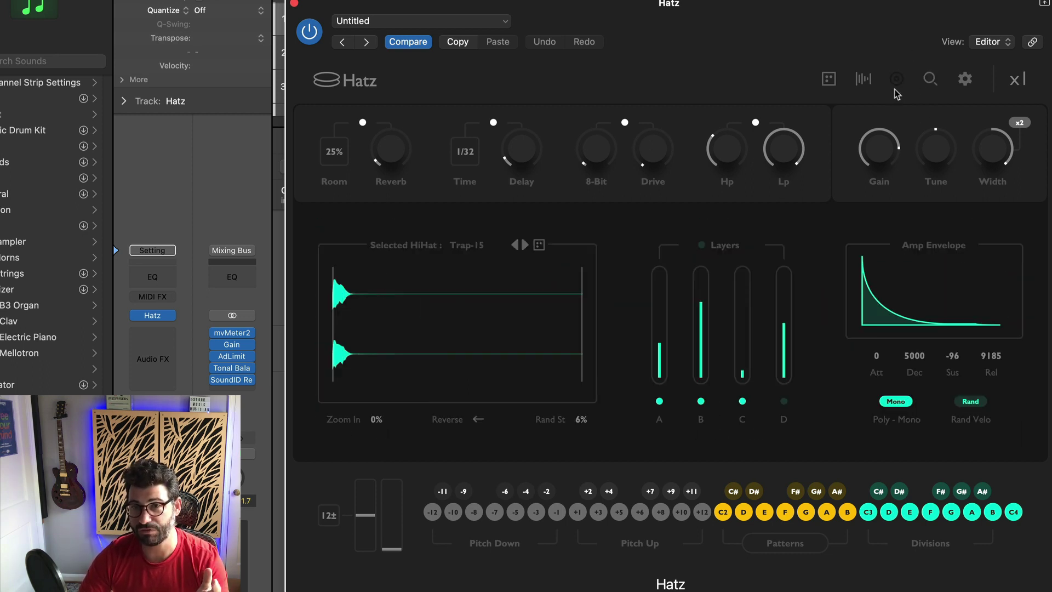
- Enable the Gain Designer on the designer page and set speed 1/2, smooth 43% and intensity 64%
{"action": "left_click", "coordinate": [896, 82]}
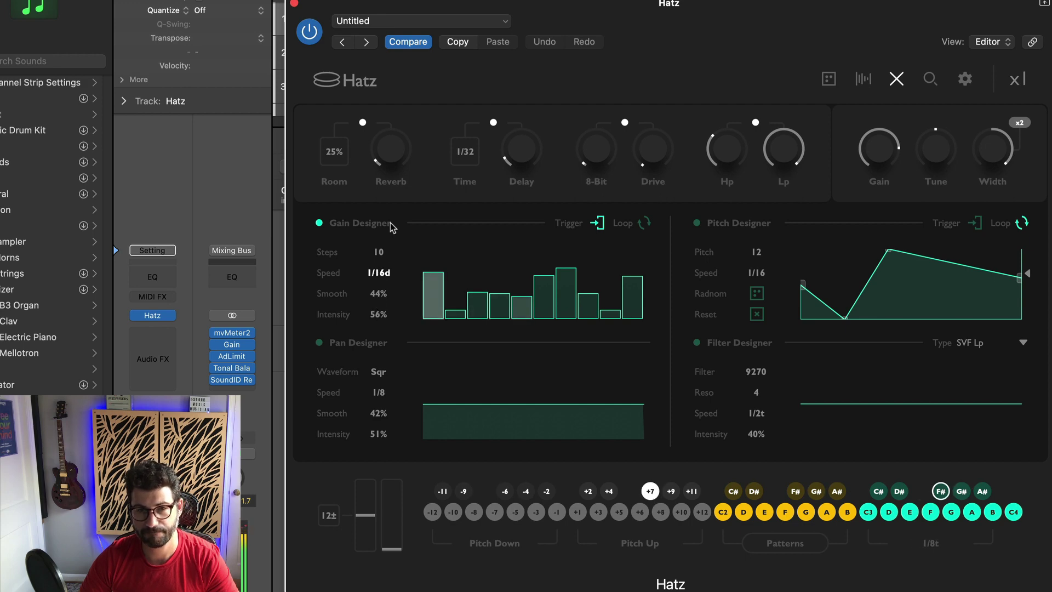
{"action": "left_click_drag", "start_coordinate": [379, 317], "coordinate": [394, 222]}
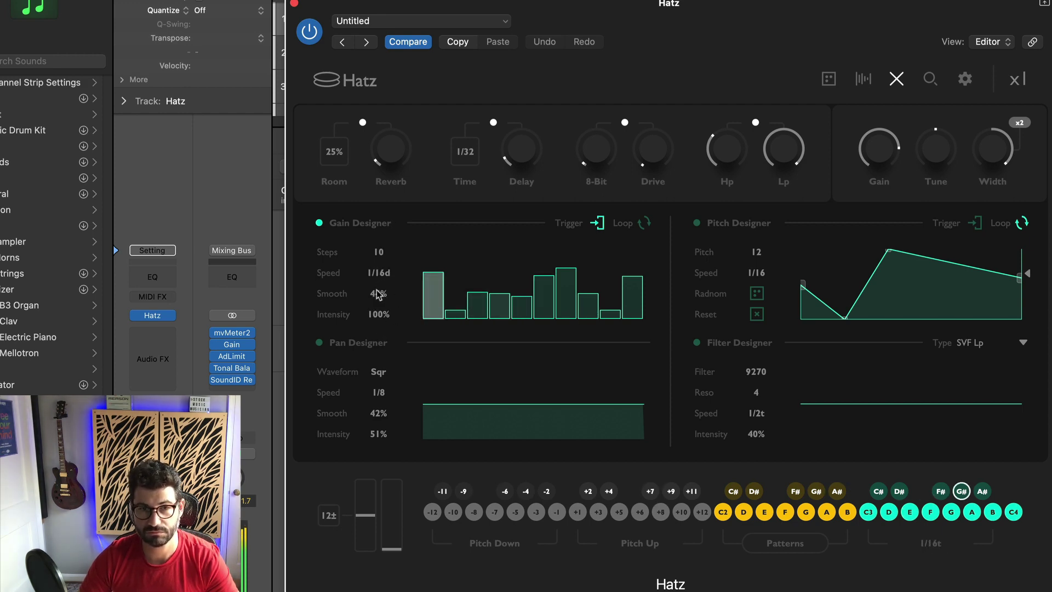
{"action": "left_click_drag", "start_coordinate": [378, 273], "coordinate": [371, 319]}
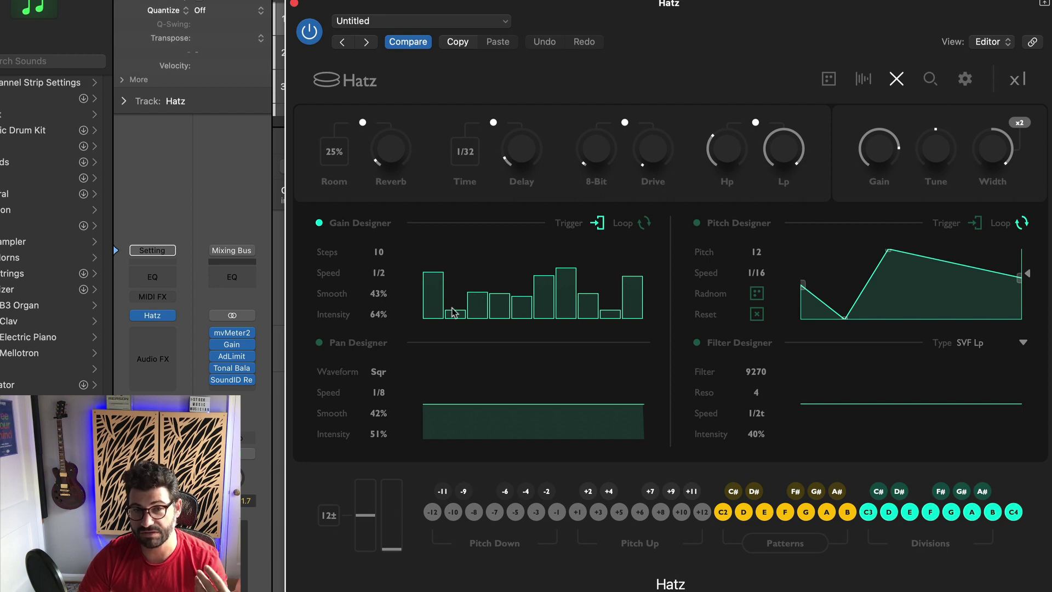
- Raise the levels of the second to fifth steps in the Gain Designer pattern
{"action": "left_click", "coordinate": [449, 259]}
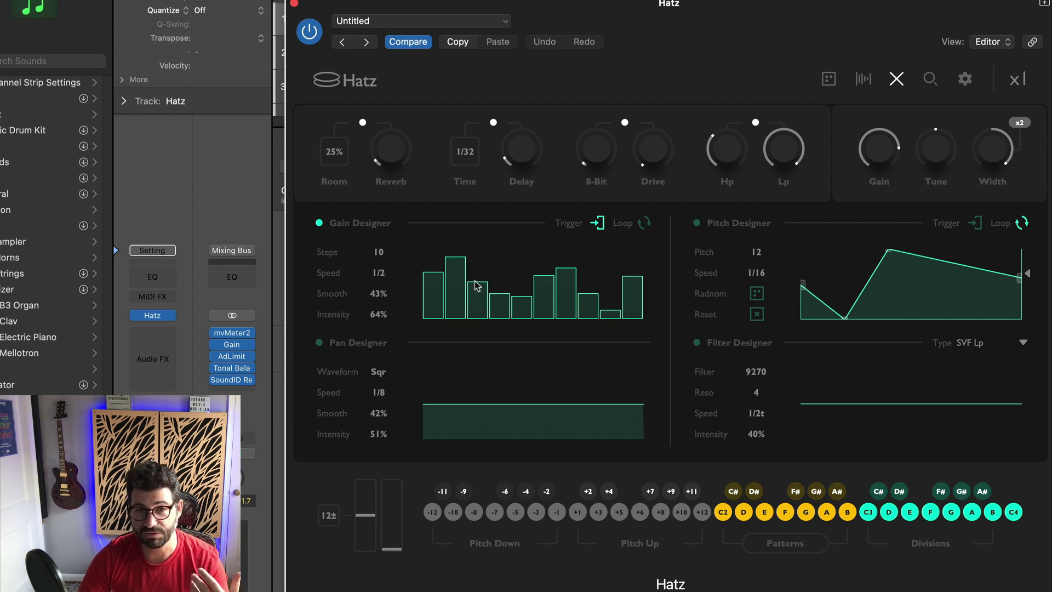
{"action": "left_click", "coordinate": [476, 276]}
{"action": "left_click", "coordinate": [497, 265]}
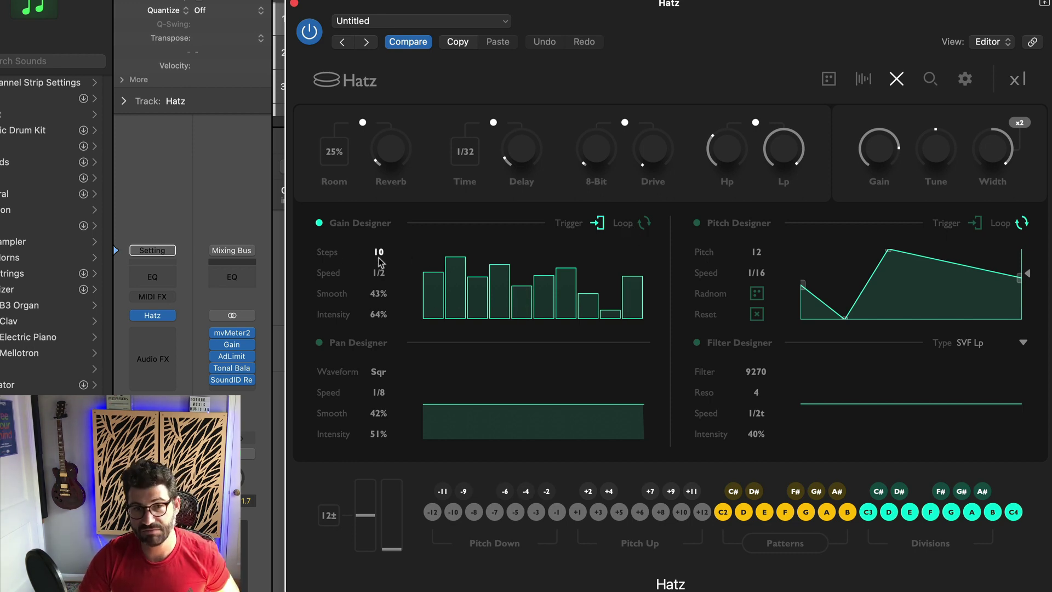
- Set the Gain Designer to 8 steps, speed 1/8t, smooth 46% and intensity 99%, with the last two steps at full level
{"action": "mouse_move", "coordinate": [379, 261]}
{"action": "left_mouse_down"}
{"action": "mouse_move", "coordinate": [382, 277]}
{"action": "mouse_move", "coordinate": [384, 269]}
{"action": "left_mouse_up"}
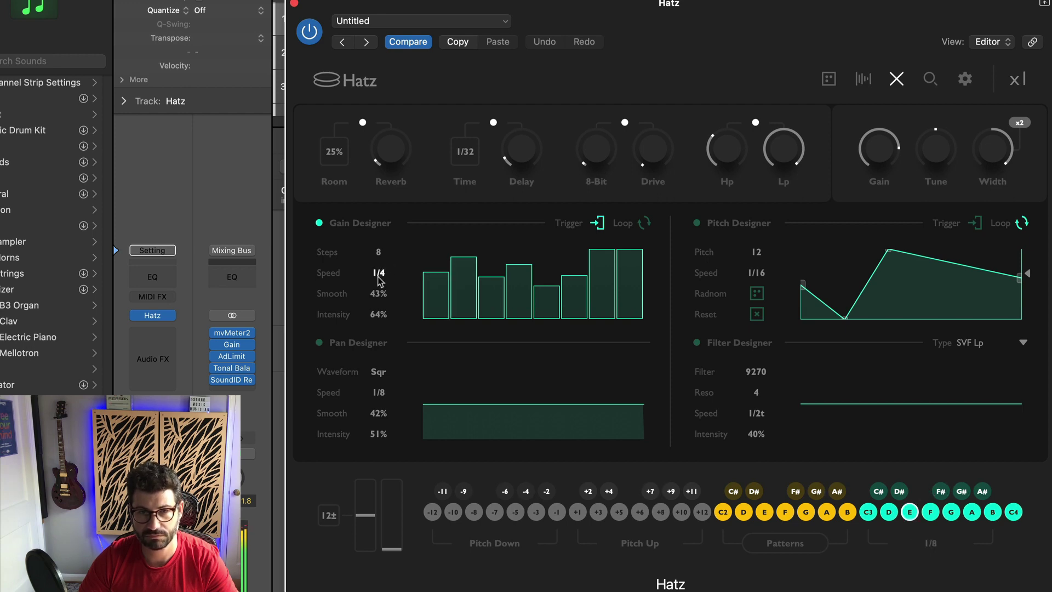
{"action": "left_click_drag", "start_coordinate": [378, 254], "coordinate": [379, 250]}
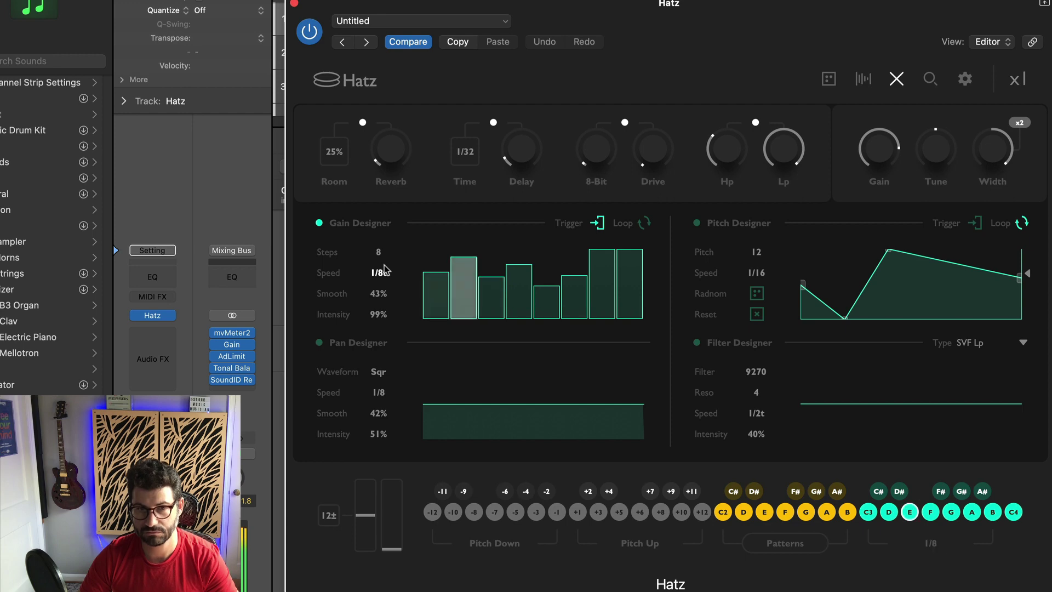
{"action": "left_click_drag", "start_coordinate": [378, 314], "coordinate": [392, 275]}
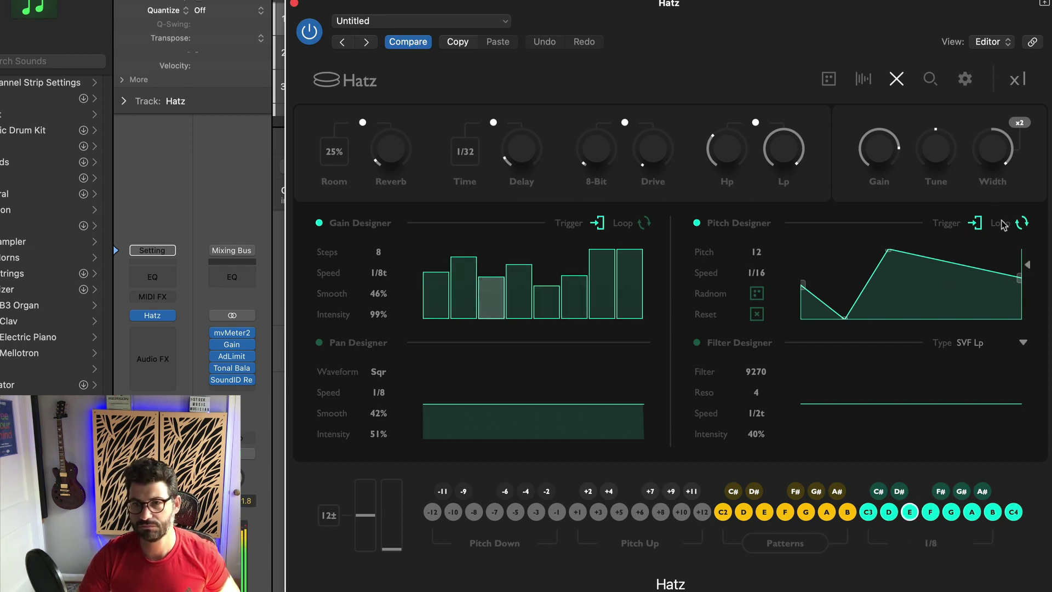
- Enable the Pitch Designer and its trigger, set its speed to 1/2 and randomise the pitch curve
{"action": "mouse_move", "coordinate": [756, 273]}
{"action": "left_mouse_down"}
{"action": "mouse_move", "coordinate": [767, 299]}
{"action": "mouse_move", "coordinate": [757, 280]}
{"action": "left_mouse_up"}
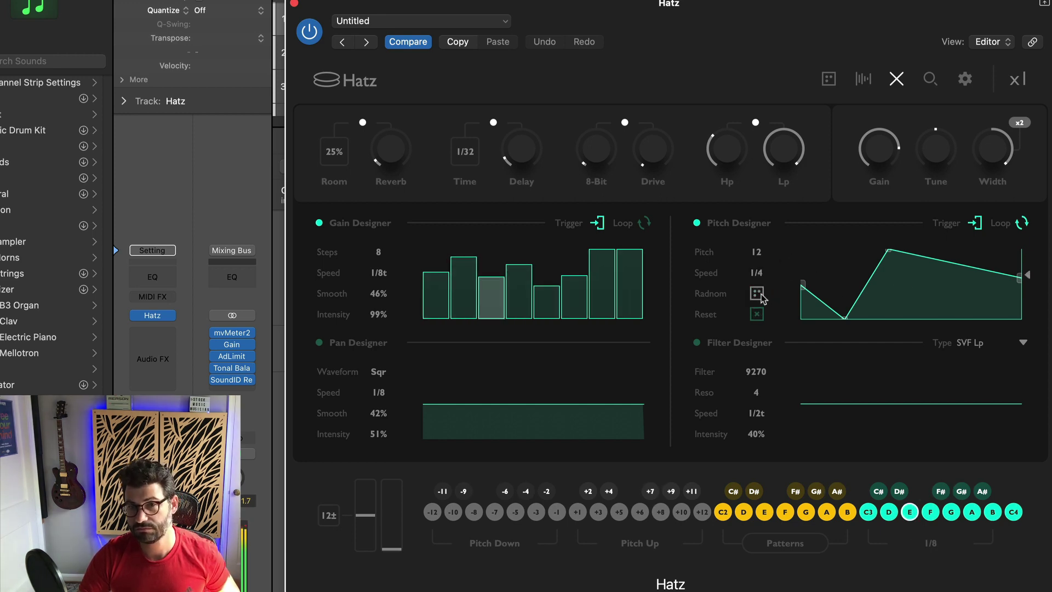
{"action": "left_click", "coordinate": [760, 297]}
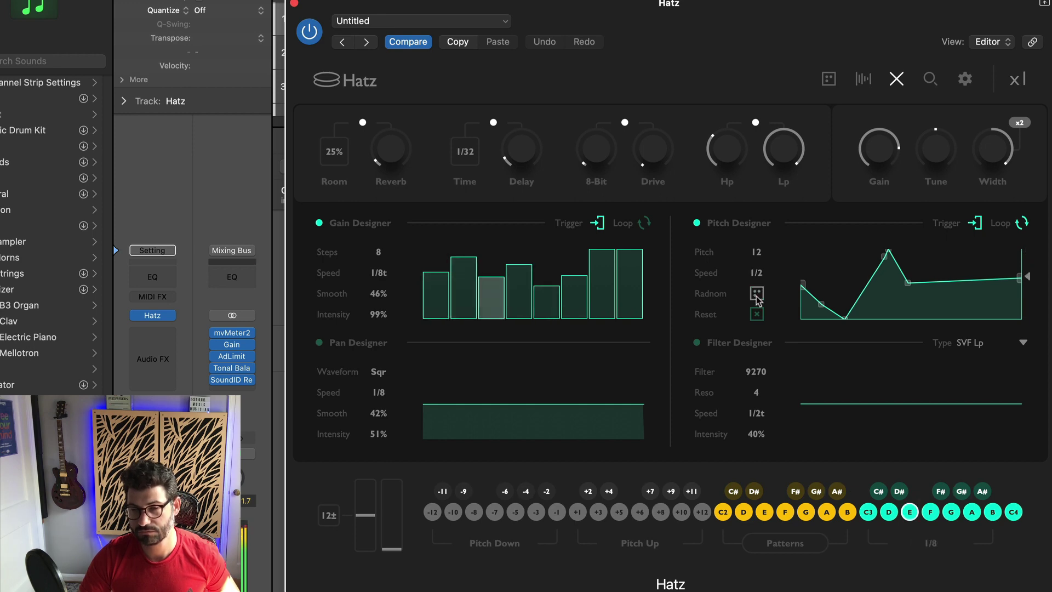
- Reset the pitch curve and draw a full-height peak about a quarter along, plus a point at 50% and 5 st
{"action": "left_click", "coordinate": [757, 315]}
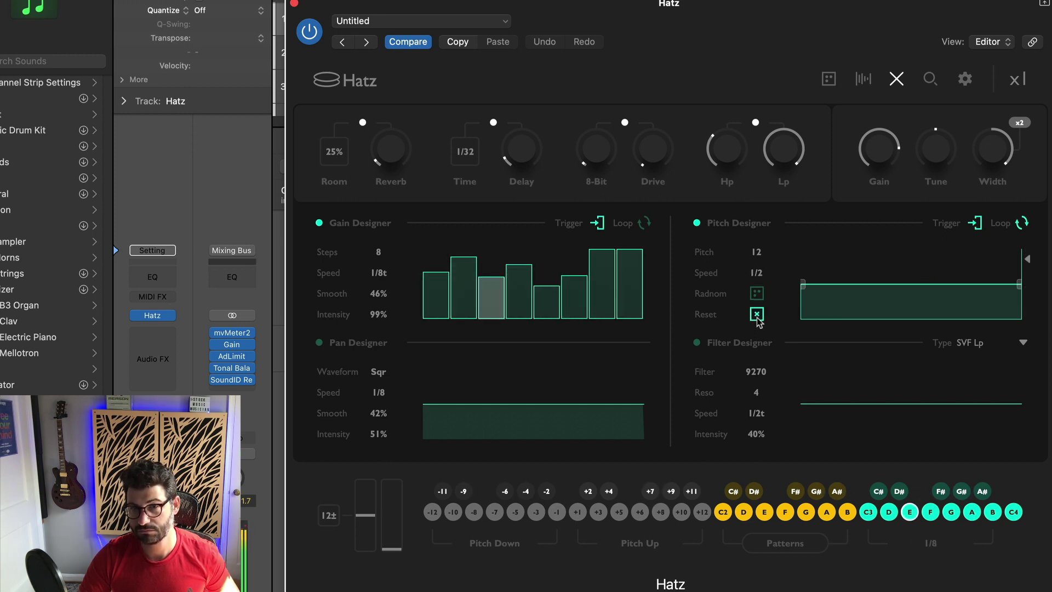
{"action": "left_click_drag", "start_coordinate": [862, 287], "coordinate": [856, 250]}
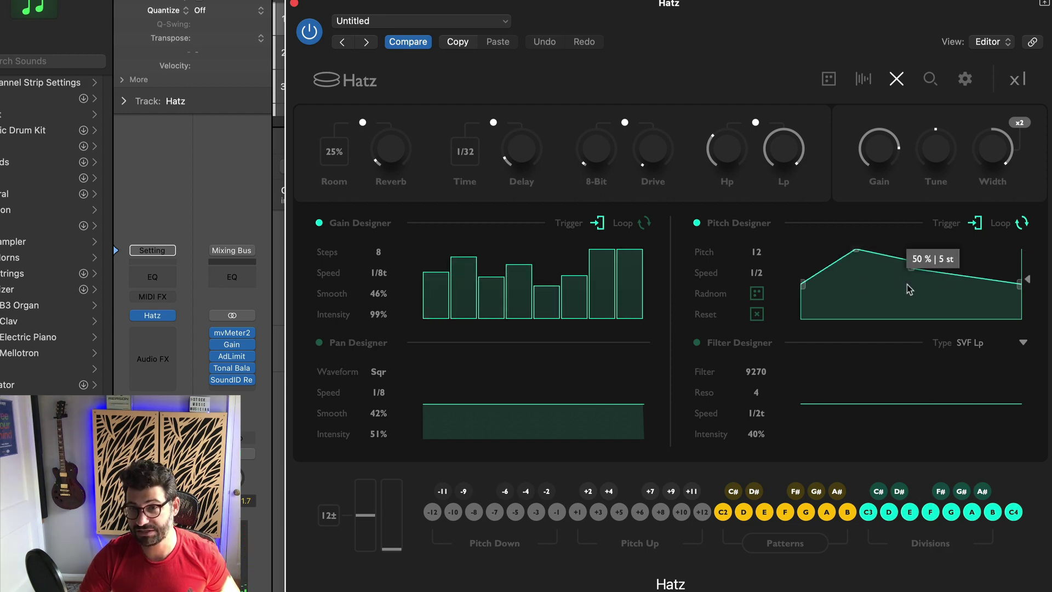
- Add a vertical drop to the bottom of the pitch curve at 50%, and set the Pitch Designer to pitch -10 and speed 1/8t
{"action": "left_click_drag", "start_coordinate": [909, 290], "coordinate": [906, 323]}
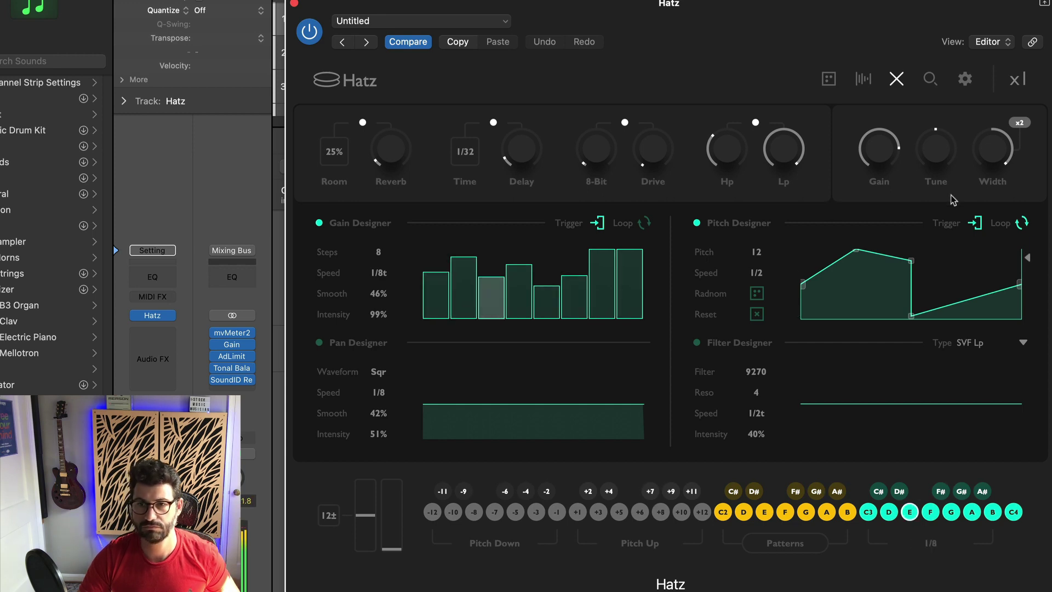
{"action": "left_click_drag", "start_coordinate": [755, 272], "coordinate": [765, 228]}
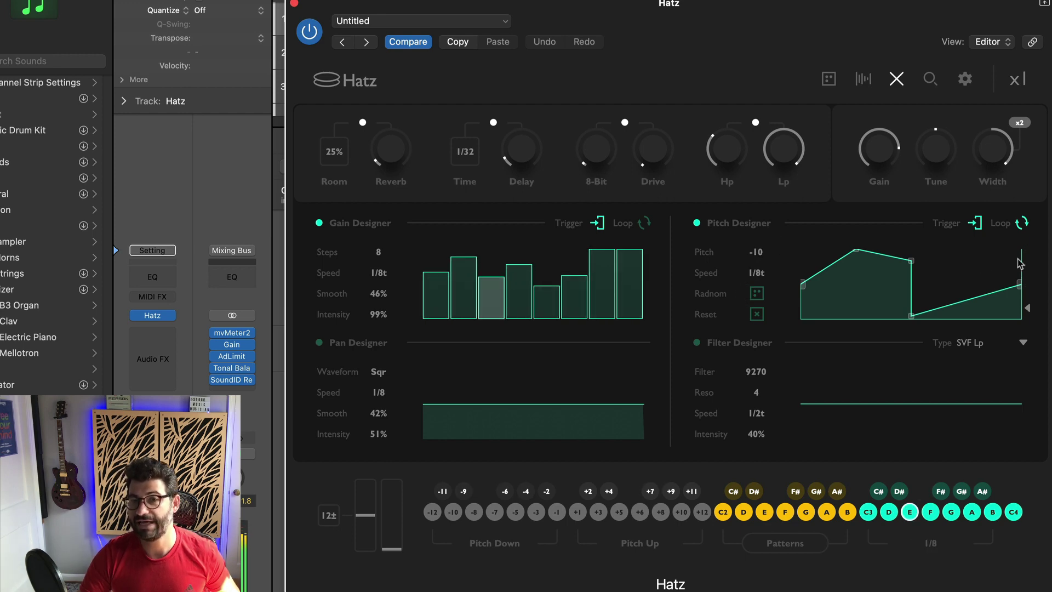
{"action": "mouse_move", "coordinate": [805, 290]}
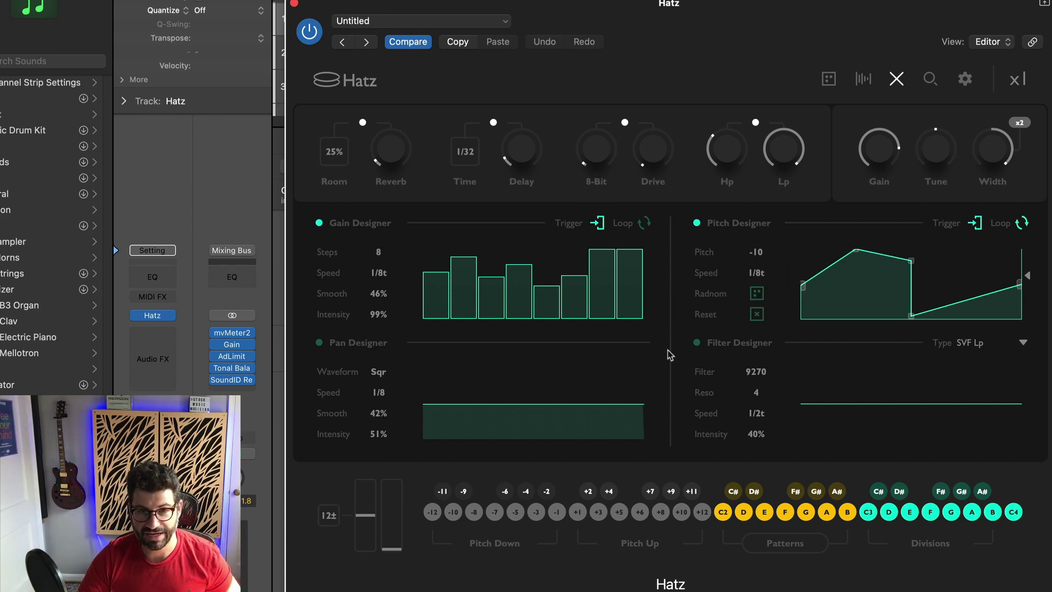
- Enable the Filter Designer, try the Biquad Lp filter type, and settle on the Ladder 4 type
{"action": "left_click", "coordinate": [696, 343]}
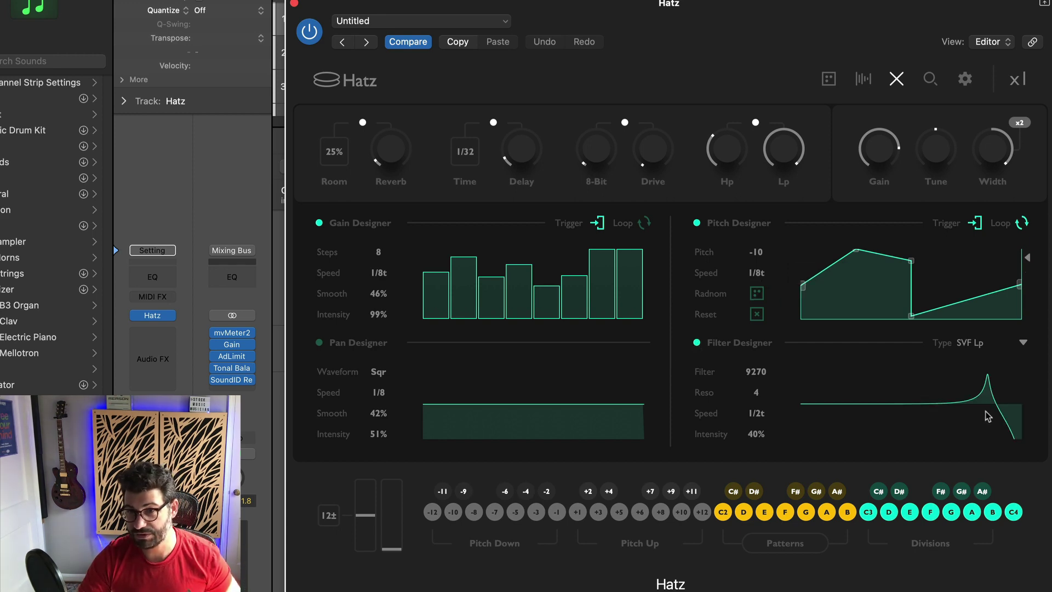
{"action": "left_click", "coordinate": [1016, 344]}
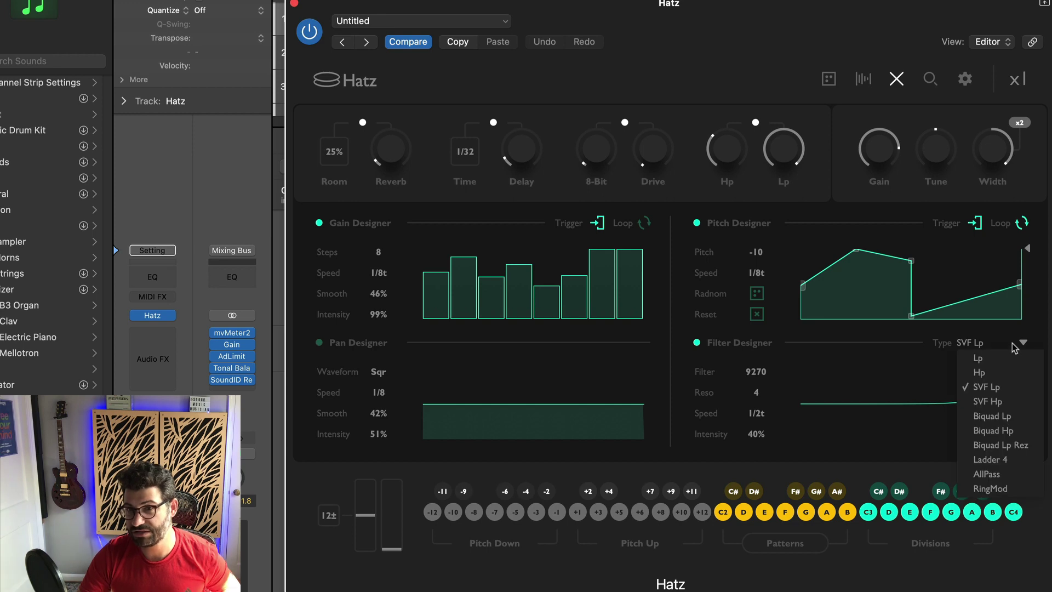
{"action": "left_click", "coordinate": [992, 416]}
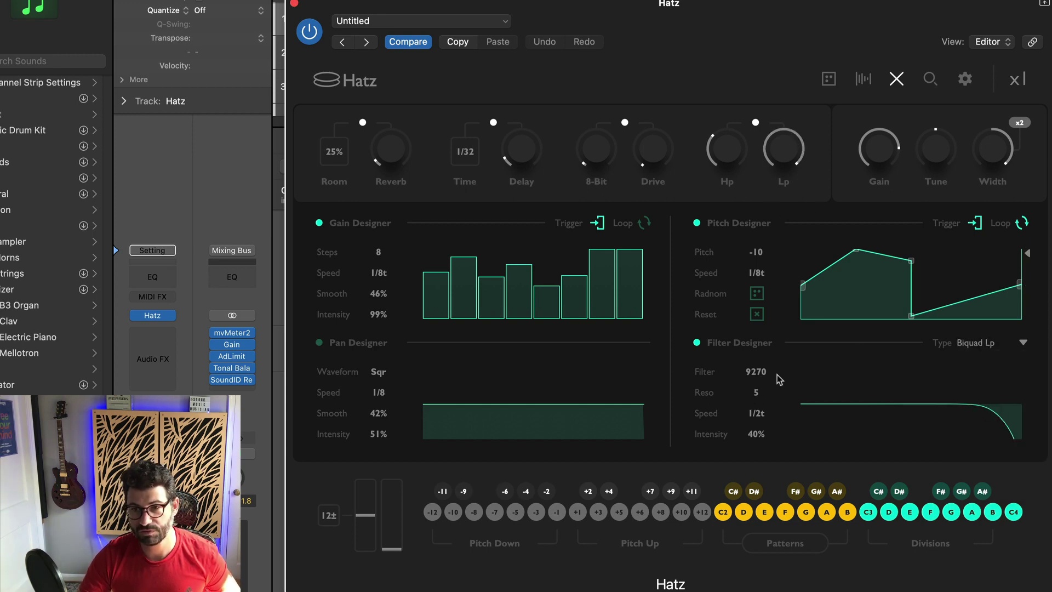
{"action": "left_click", "coordinate": [995, 344]}
{"action": "left_click", "coordinate": [1004, 464]}
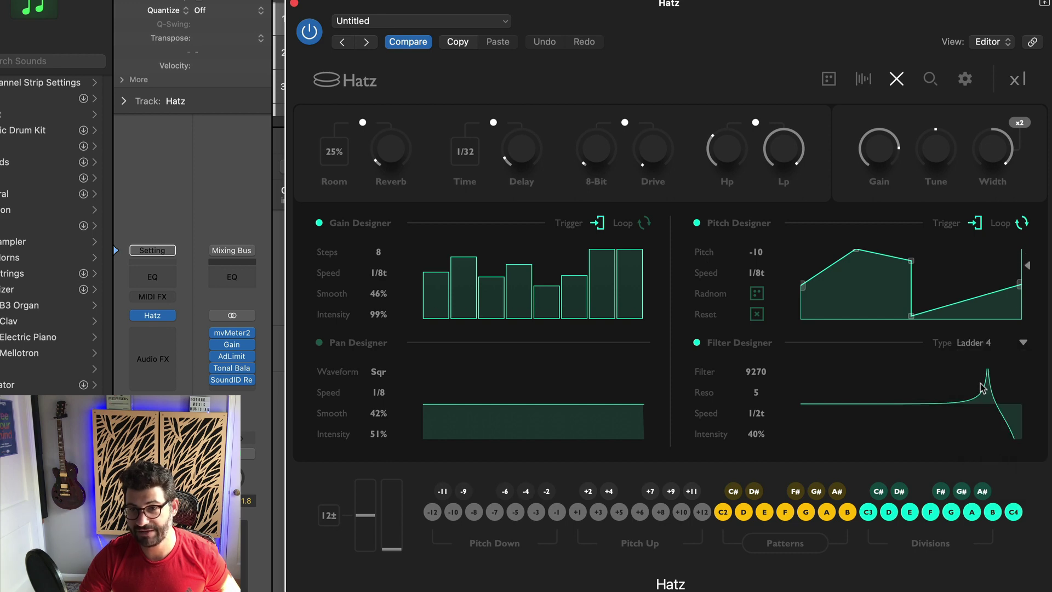
- Set the Filter Designer to filter 3047, speed 1/2d and intensity 75%, and switch the designer off
{"action": "left_click_drag", "start_coordinate": [760, 418], "coordinate": [762, 411]}
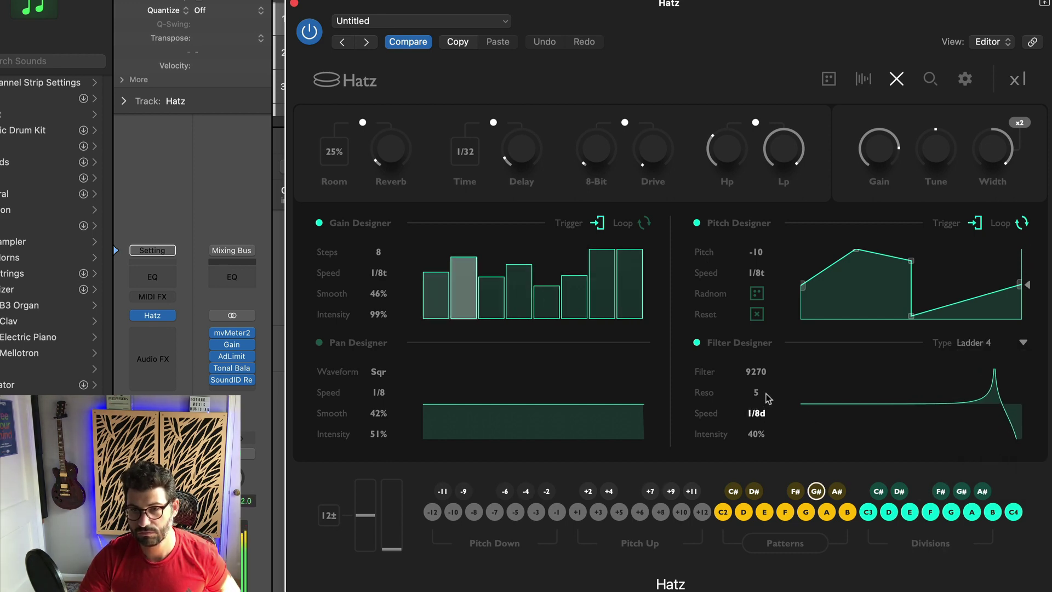
{"action": "left_click_drag", "start_coordinate": [756, 436], "coordinate": [767, 401]}
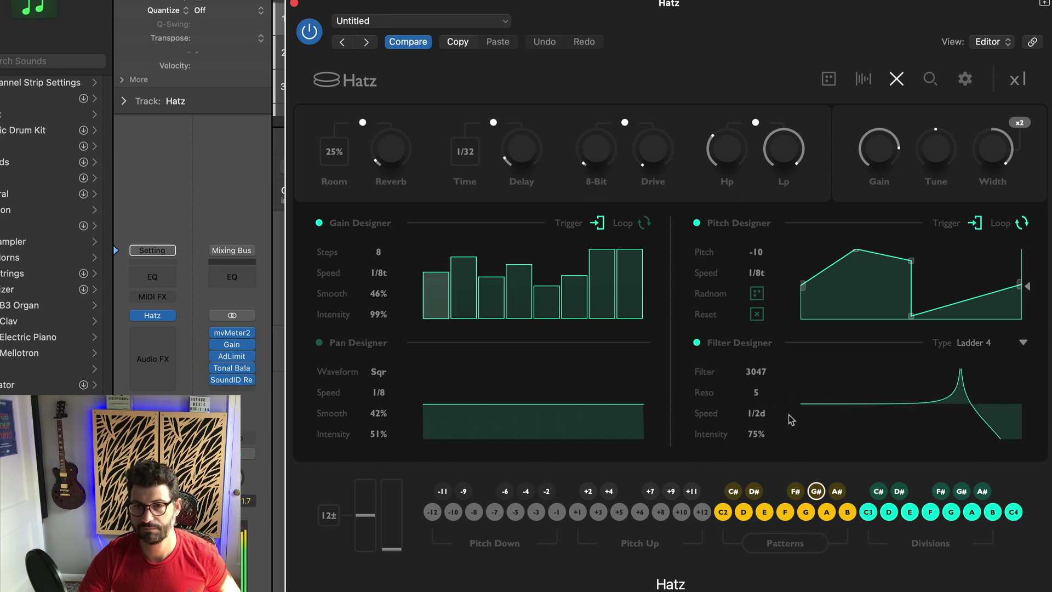
{"action": "left_click", "coordinate": [696, 343]}
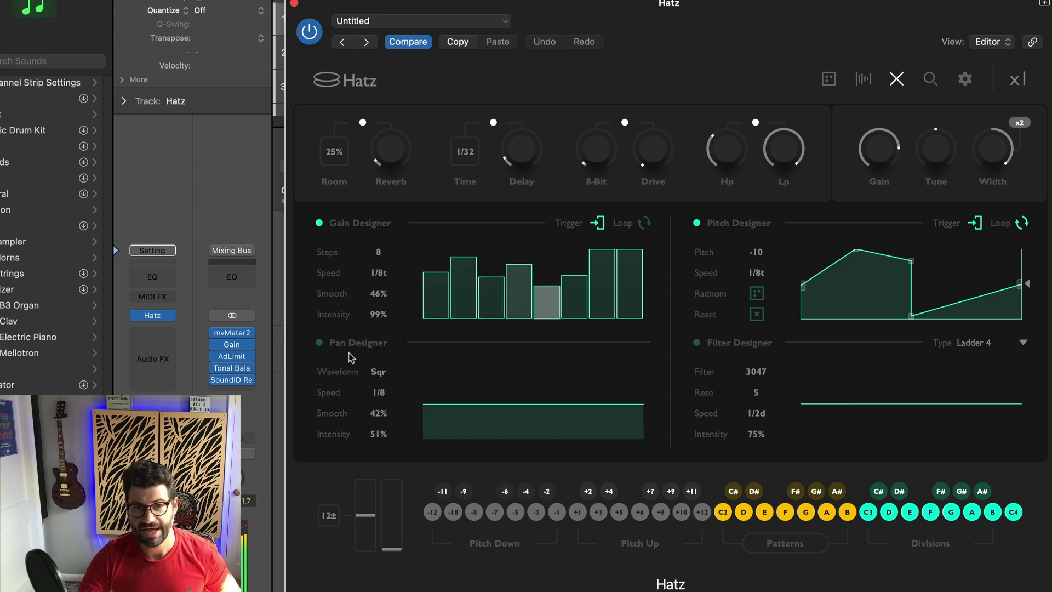
- Enable the Pan Designer and set its waveform to Tri, speed to 1/1, smooth to 0% and intensity to 94%
{"action": "left_click", "coordinate": [319, 343]}
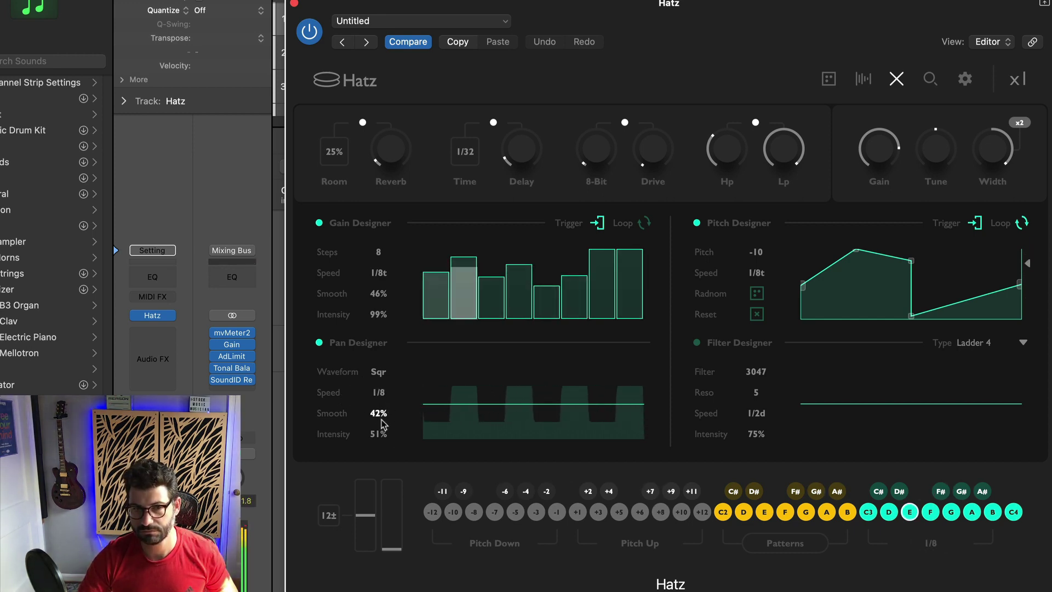
{"action": "left_click_drag", "start_coordinate": [379, 433], "coordinate": [394, 371]}
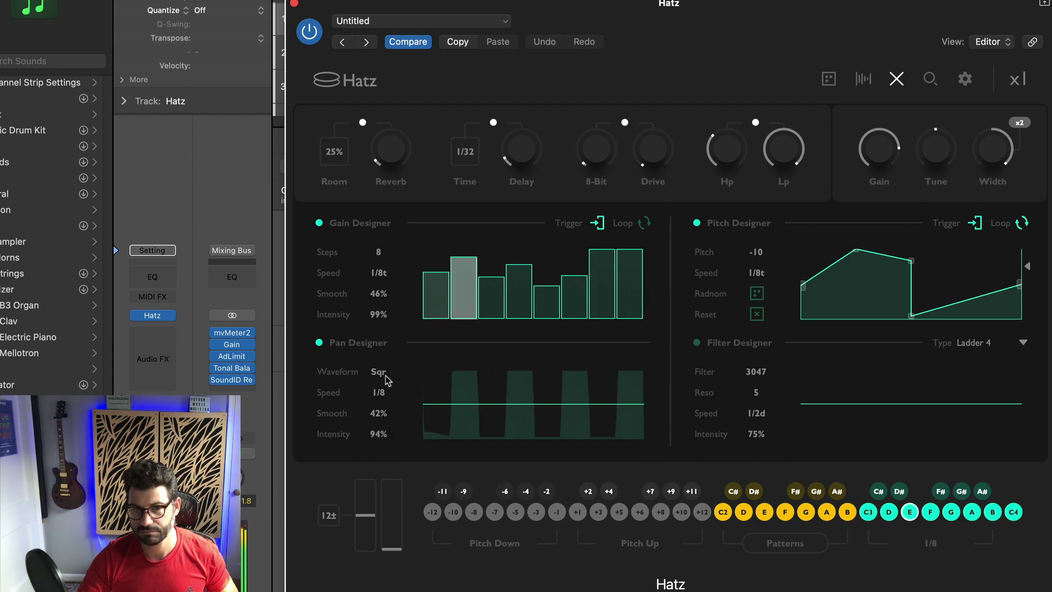
{"action": "left_click_drag", "start_coordinate": [383, 377], "coordinate": [371, 422]}
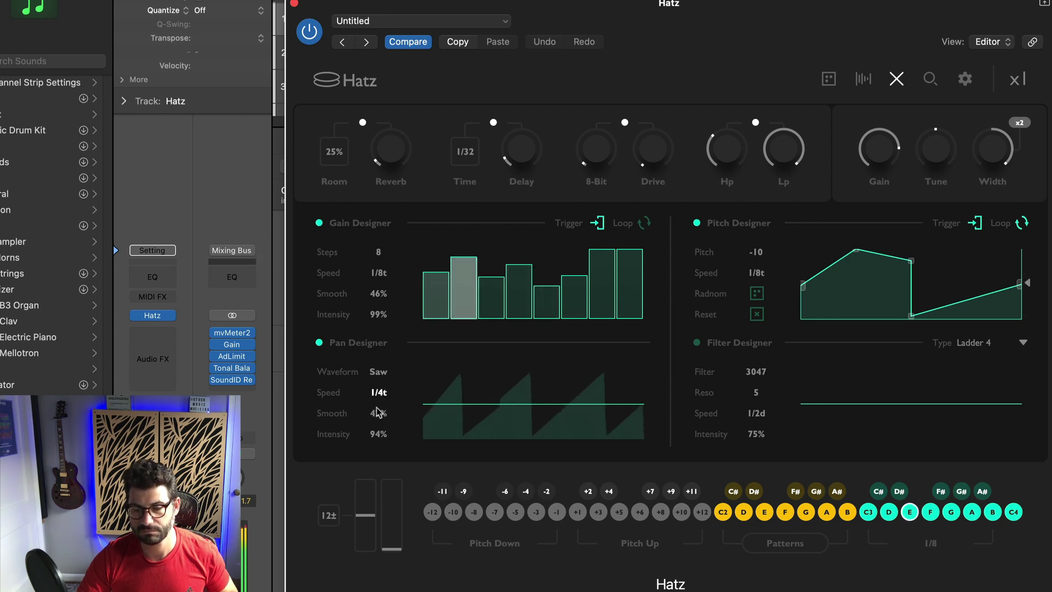
{"action": "left_click_drag", "start_coordinate": [382, 403], "coordinate": [378, 412]}
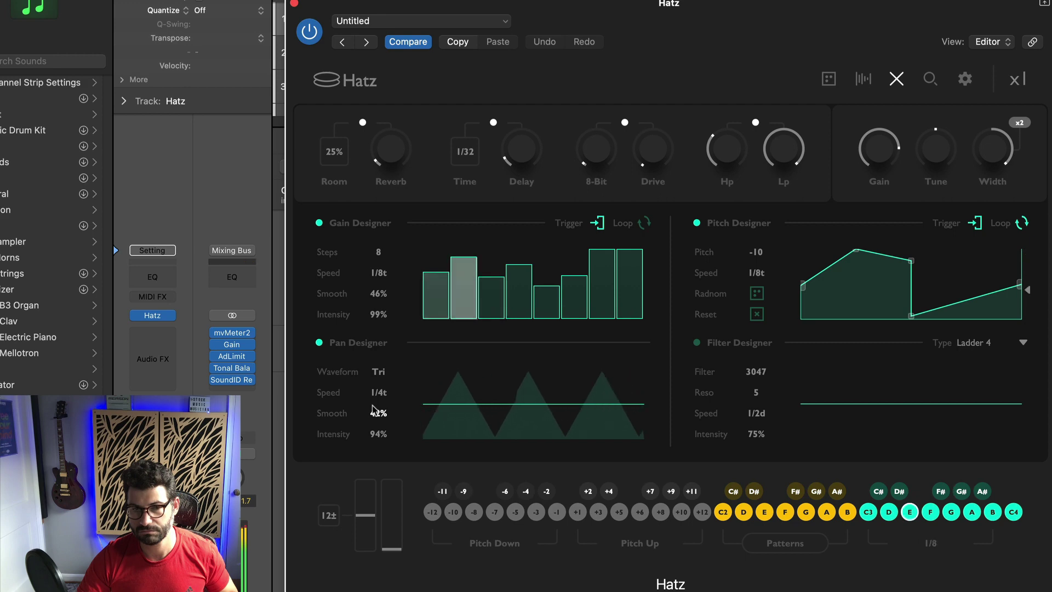
{"action": "left_click_drag", "start_coordinate": [375, 413], "coordinate": [367, 501]}
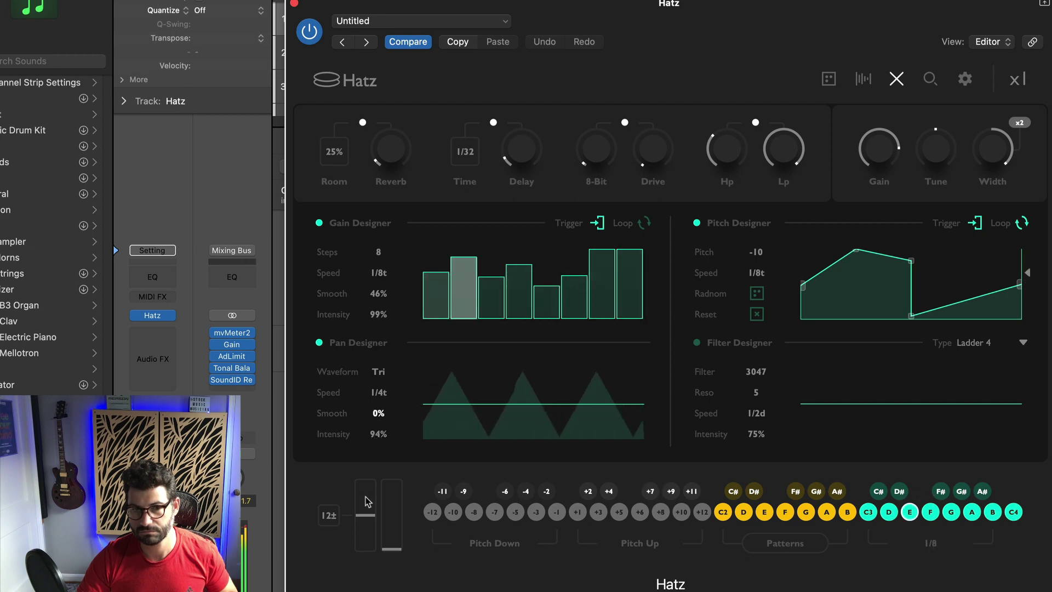
{"action": "left_click_drag", "start_coordinate": [378, 392], "coordinate": [372, 437]}
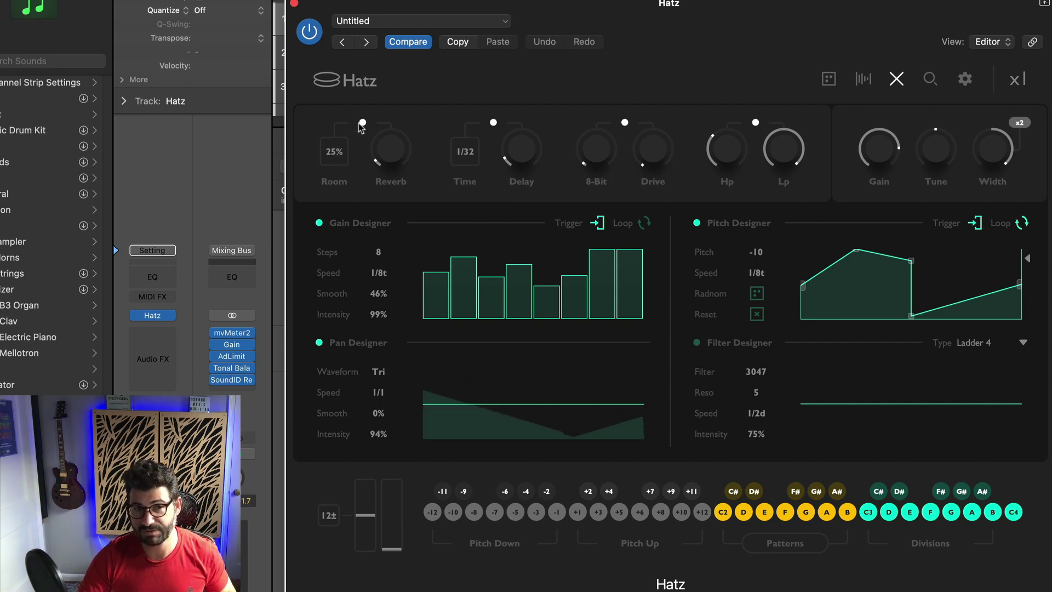
- Raise the reverb amount to roughly a quarter of its range and set the reverb room to 20%
{"action": "mouse_move", "coordinate": [381, 139]}
{"action": "left_mouse_down"}
{"action": "mouse_move", "coordinate": [389, 84]}
{"action": "mouse_move", "coordinate": [366, 184]}
{"action": "mouse_move", "coordinate": [367, 103]}
{"action": "mouse_move", "coordinate": [395, 21]}
{"action": "mouse_move", "coordinate": [378, 164]}
{"action": "mouse_move", "coordinate": [359, 147]}
{"action": "mouse_move", "coordinate": [389, 122]}
{"action": "left_mouse_up"}
{"action": "left_click_drag", "start_coordinate": [334, 156], "coordinate": [323, 211]}
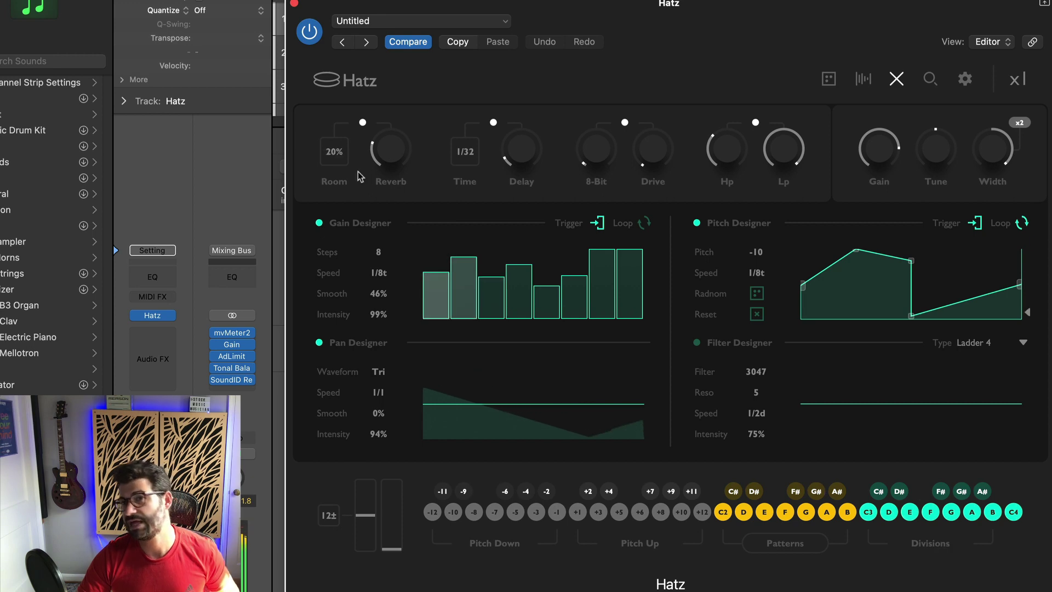
{"action": "left_click_drag", "start_coordinate": [343, 144], "coordinate": [336, 154]}
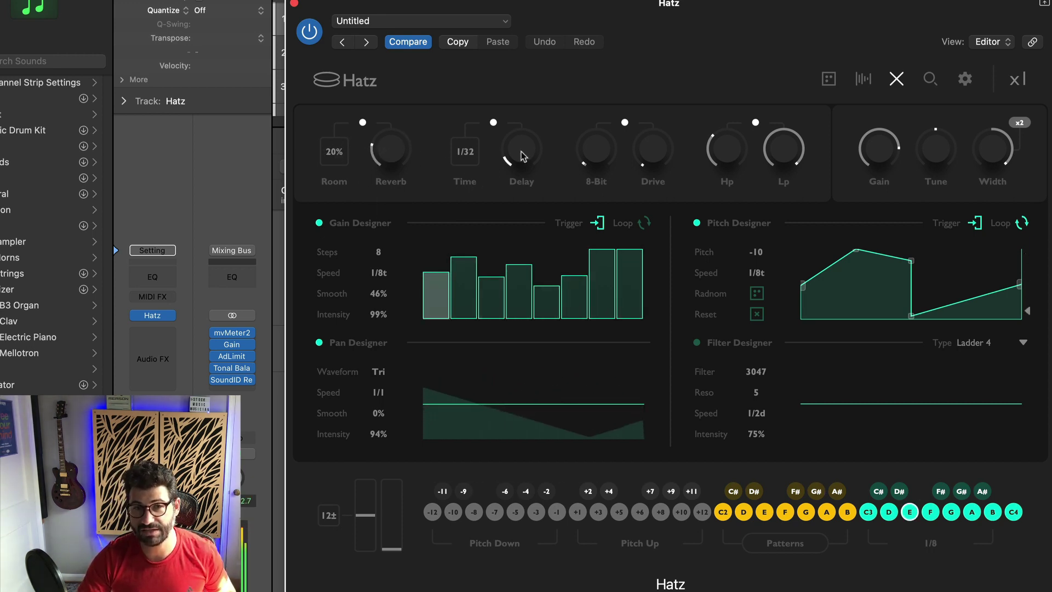
- Try the delay at 36% with its time set to 1/16, and turn the delay down to minimum and off
{"action": "left_click_drag", "start_coordinate": [521, 151], "coordinate": [525, 114]}
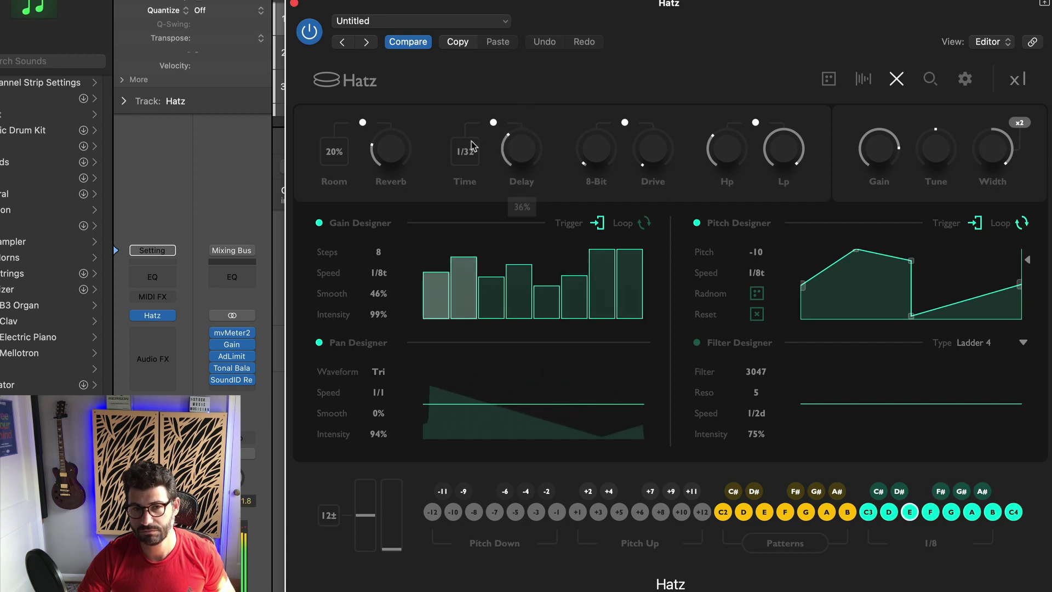
{"action": "left_click_drag", "start_coordinate": [465, 152], "coordinate": [466, 171]}
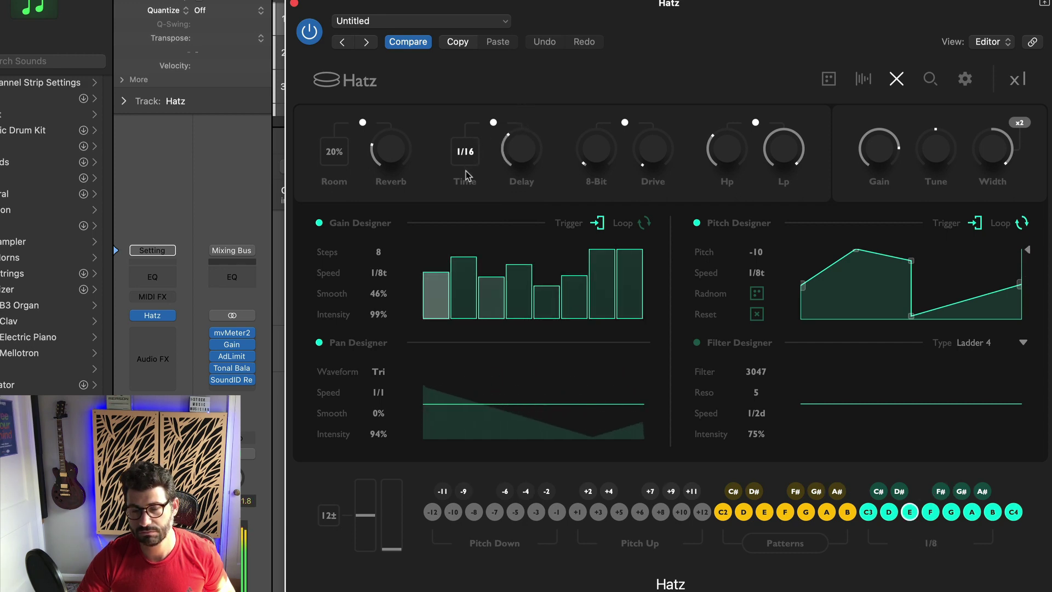
{"action": "left_click_drag", "start_coordinate": [521, 149], "coordinate": [431, 450]}
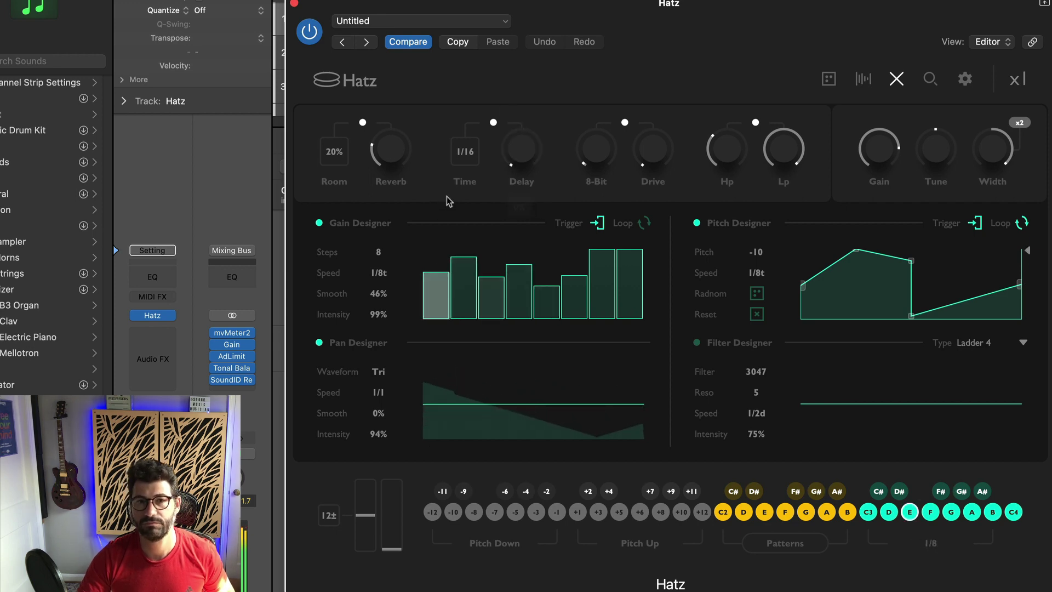
{"action": "left_click", "coordinate": [493, 123]}
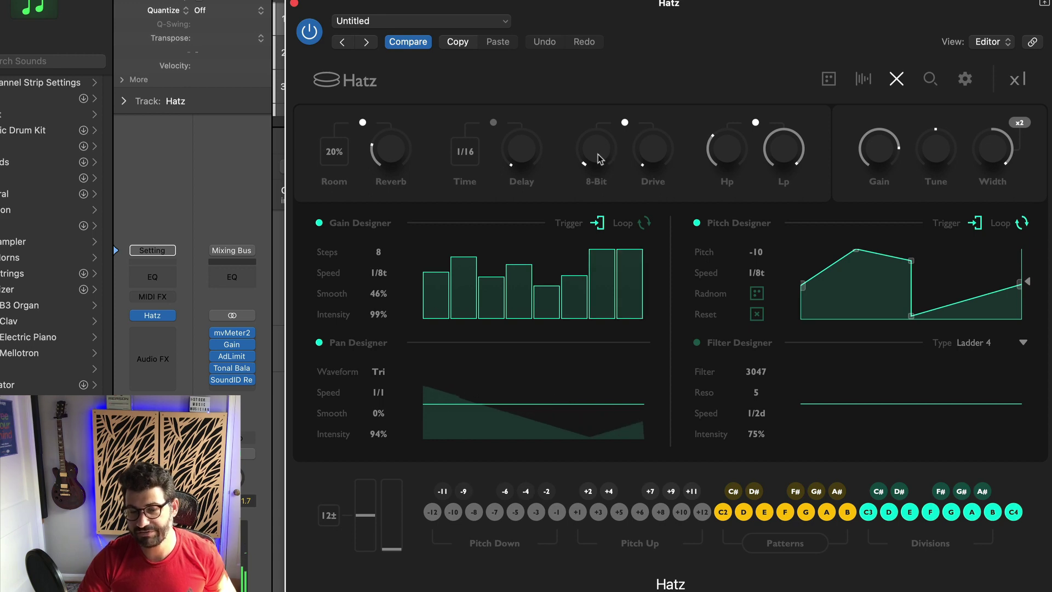
- Try different 8-Bit, Drive and Tune amounts, bringing each back to about its starting position
{"action": "mouse_move", "coordinate": [597, 154]}
{"action": "left_mouse_down"}
{"action": "mouse_move", "coordinate": [590, 113]}
{"action": "mouse_move", "coordinate": [594, 145]}
{"action": "left_mouse_up"}
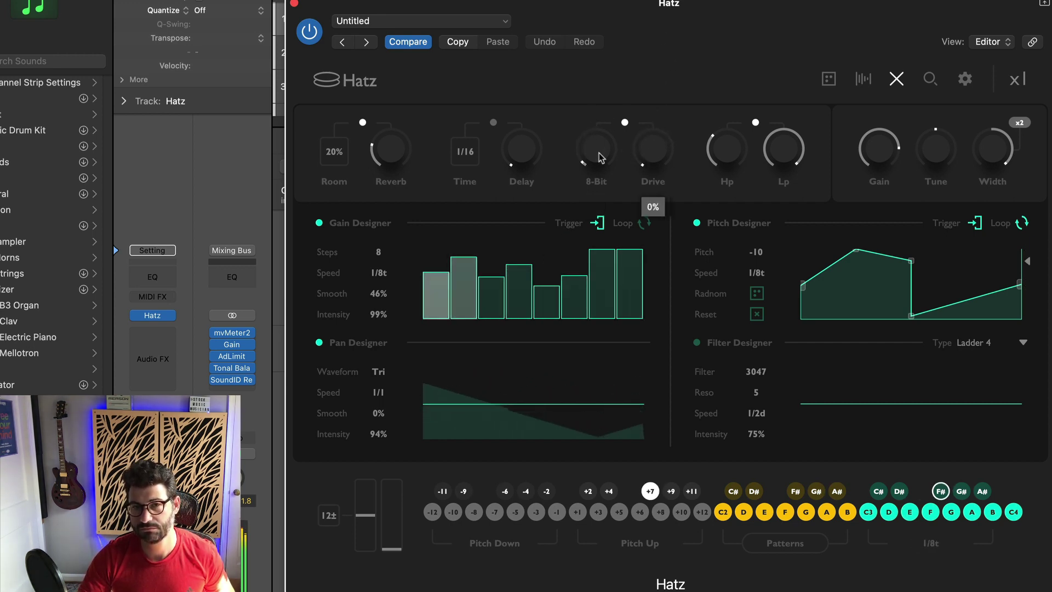
{"action": "left_click_drag", "start_coordinate": [652, 156], "coordinate": [579, 164]}
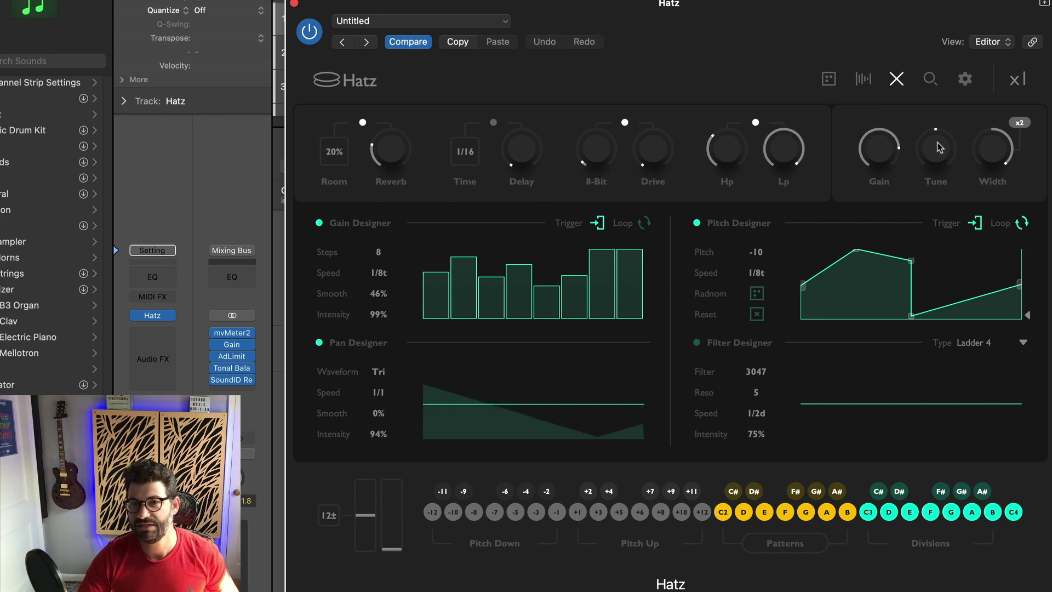
{"action": "mouse_move", "coordinate": [945, 158]}
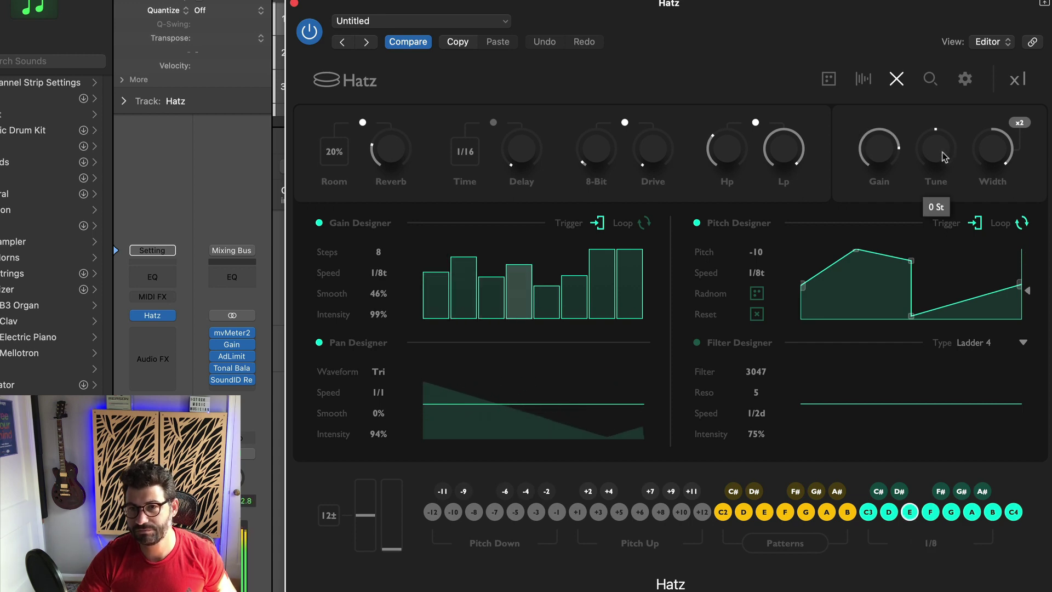
{"action": "left_click_drag", "start_coordinate": [944, 158], "coordinate": [944, 100]}
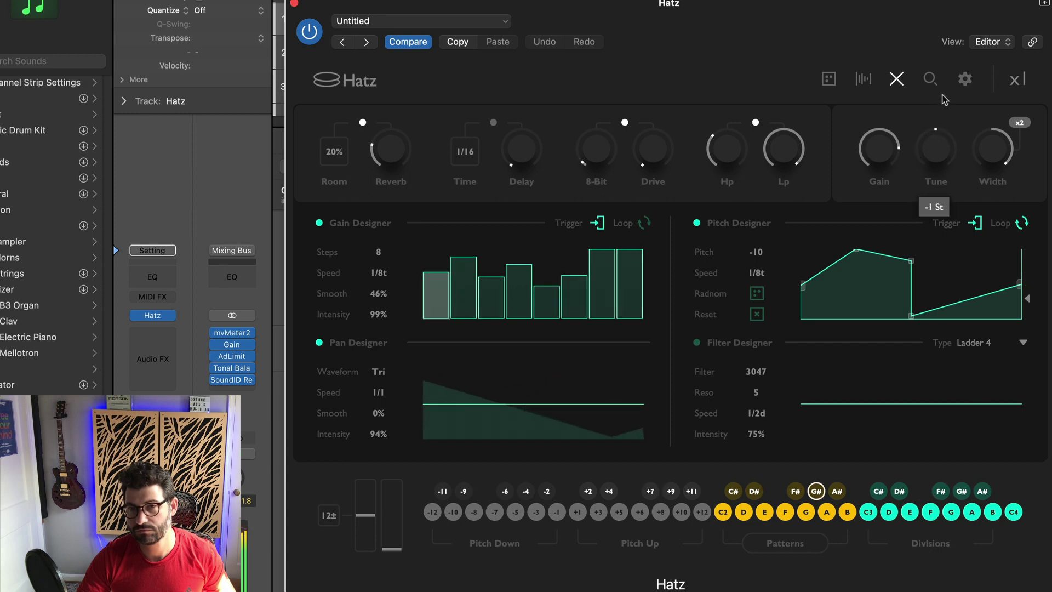
- Try the width at 118%, enable x2 and raise the width again, and set the Pan Designer speed to 1/2t
{"action": "left_click_drag", "start_coordinate": [993, 147], "coordinate": [979, 211]}
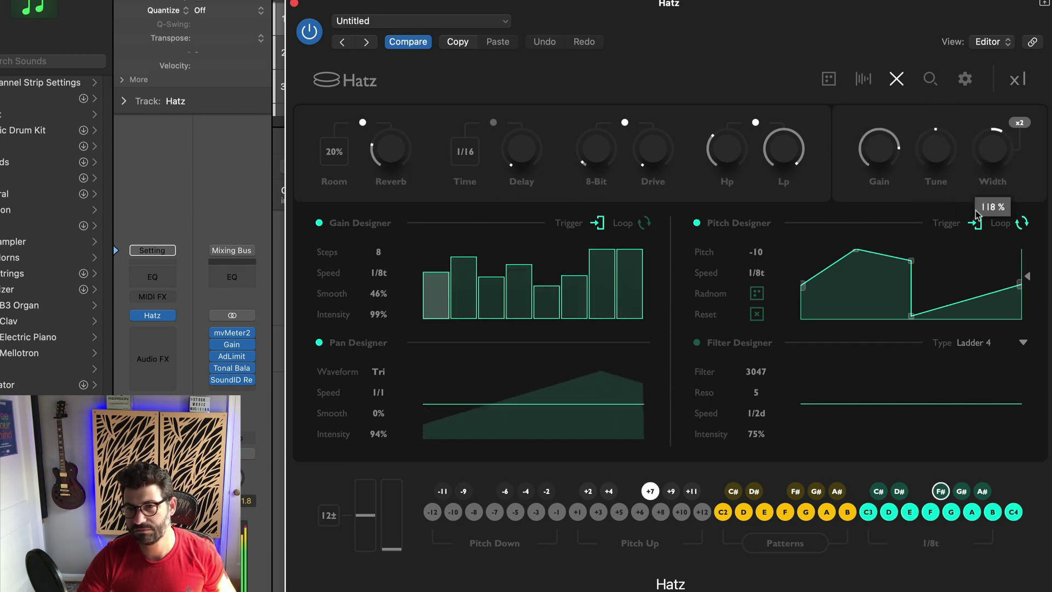
{"action": "left_click", "coordinate": [1020, 124]}
{"action": "left_click_drag", "start_coordinate": [993, 154], "coordinate": [1003, 130]}
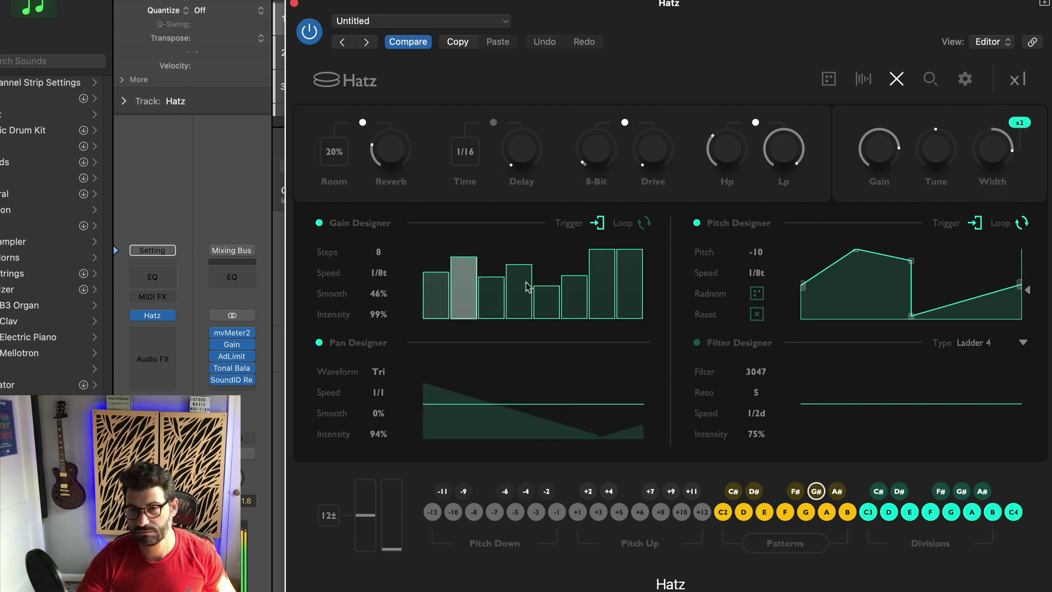
{"action": "left_click_drag", "start_coordinate": [378, 392], "coordinate": [386, 379]}
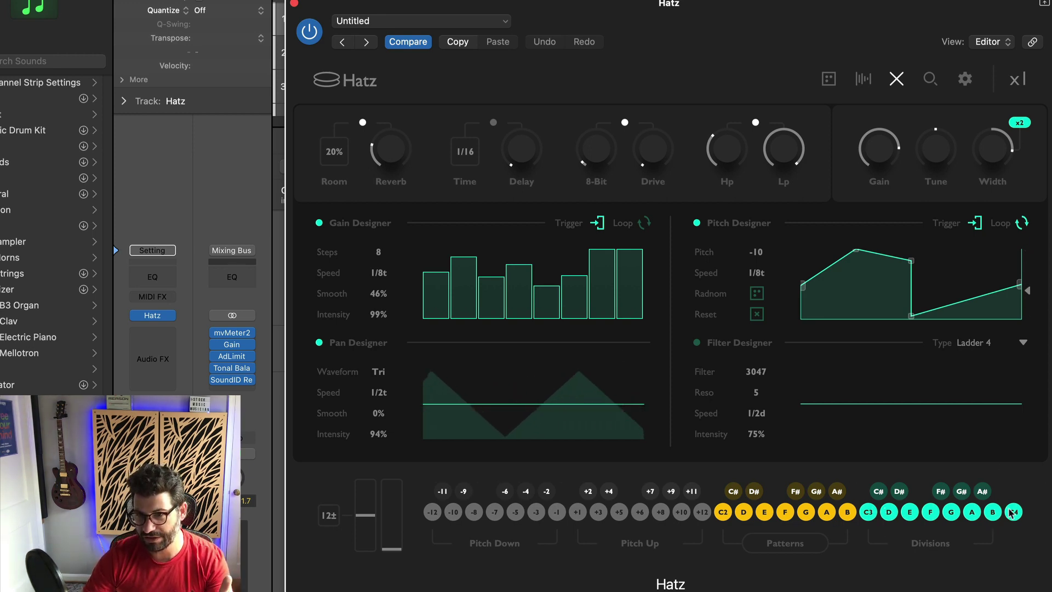
- Audition several of the note division keys from C3 to G, including the 1/2, 1/4, 1/8 and 1/32 divisions
{"action": "left_click", "coordinate": [868, 512]}
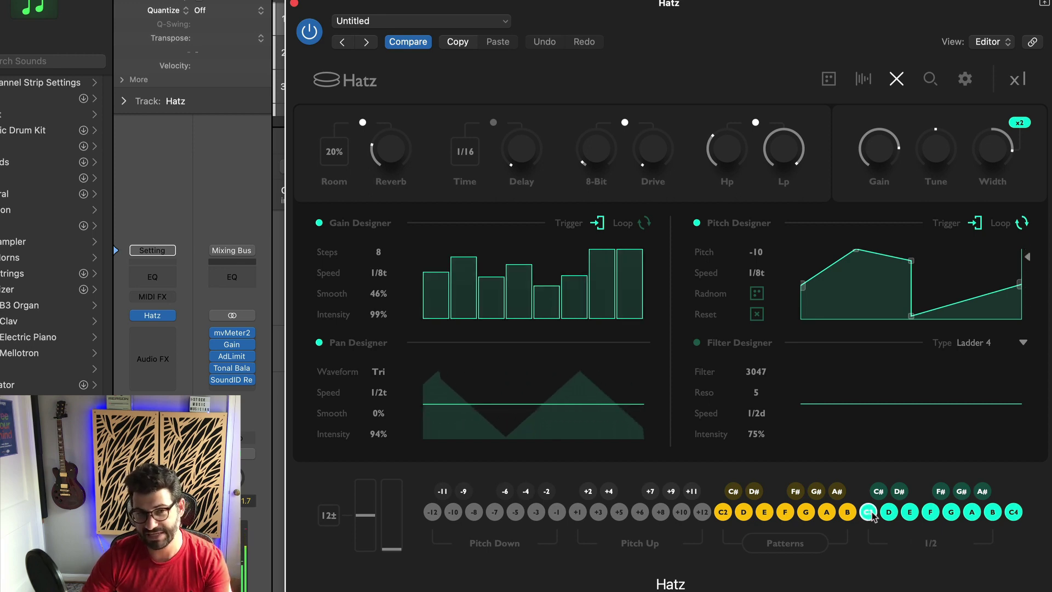
{"action": "left_click", "coordinate": [909, 514]}
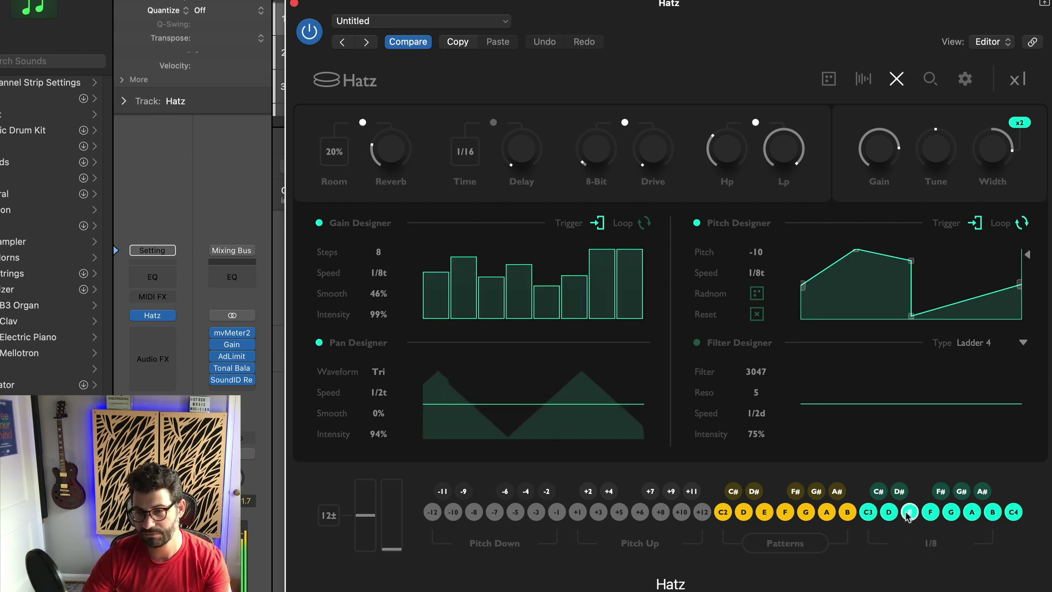
{"action": "left_click", "coordinate": [951, 512]}
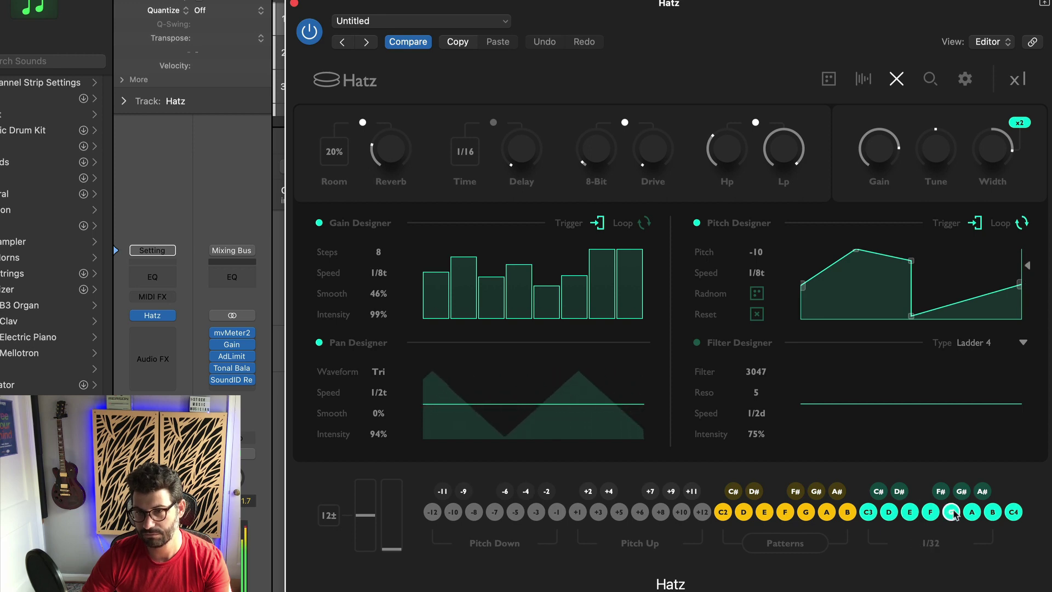
{"action": "left_click", "coordinate": [931, 512]}
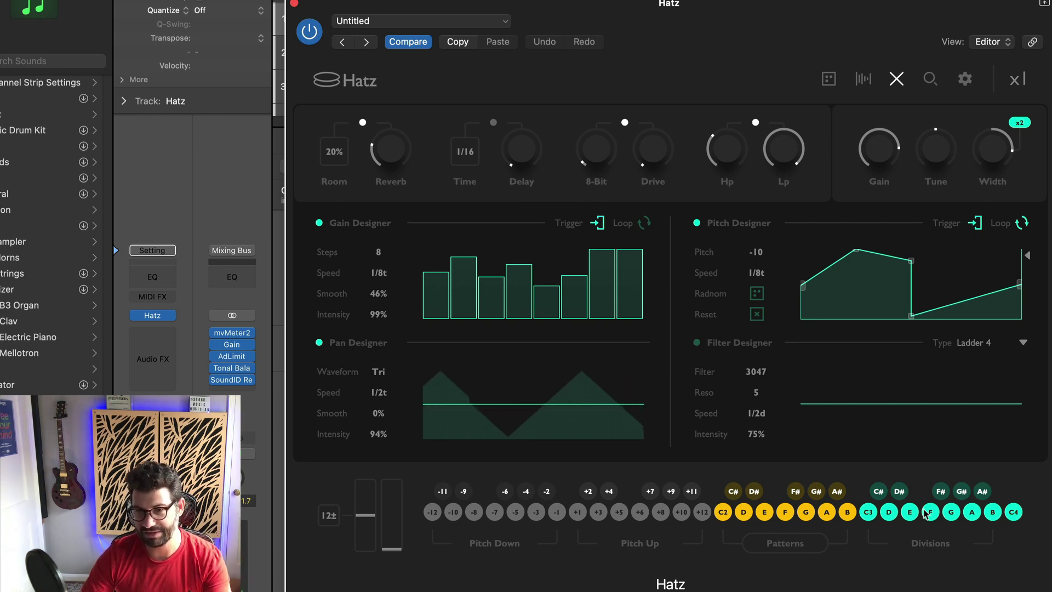
{"action": "left_click", "coordinate": [889, 513]}
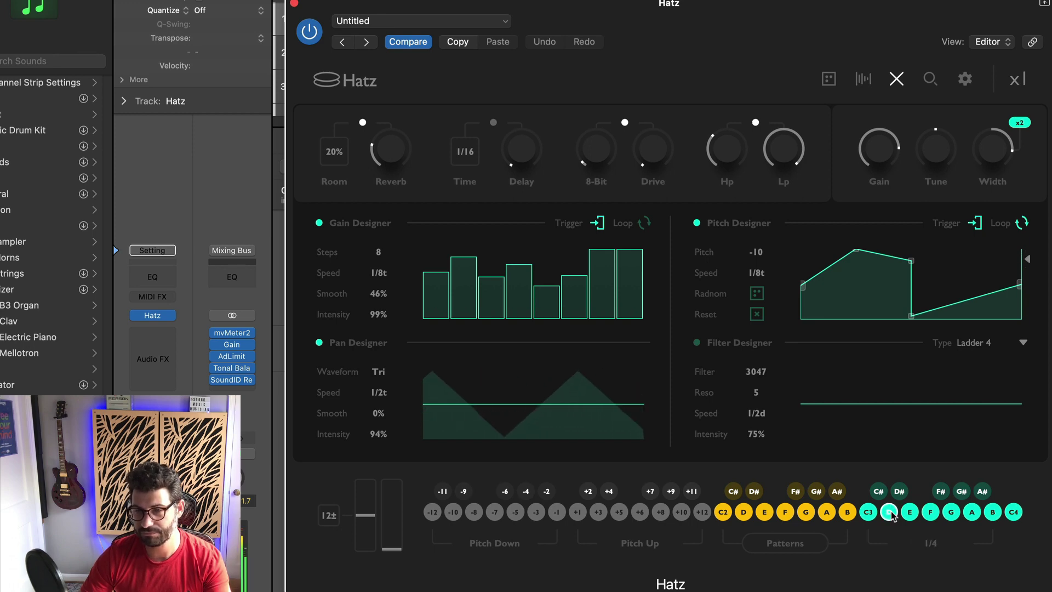
{"action": "left_click", "coordinate": [899, 492]}
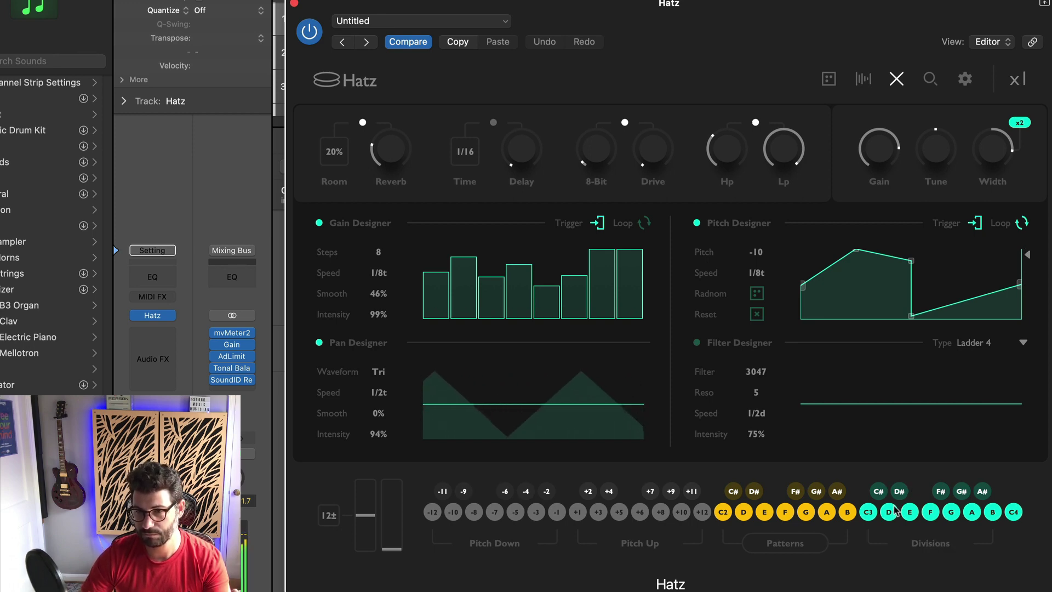
- Audition the division keys D, E, F and F#, comparing divisions such as 1/4, 1/8 and 1/8t
{"action": "left_click", "coordinate": [890, 512]}
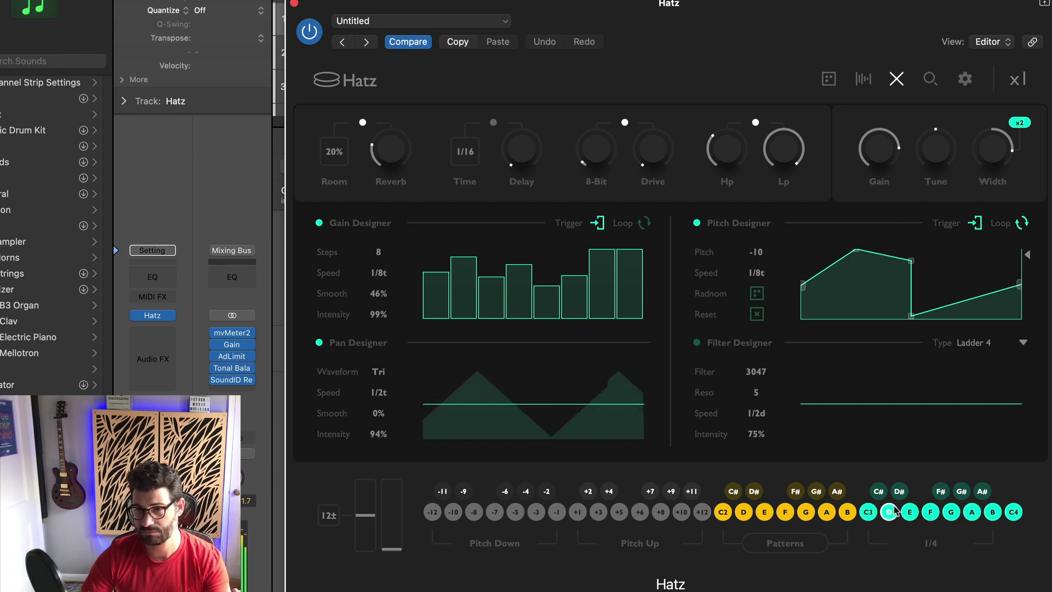
{"action": "left_click", "coordinate": [931, 513]}
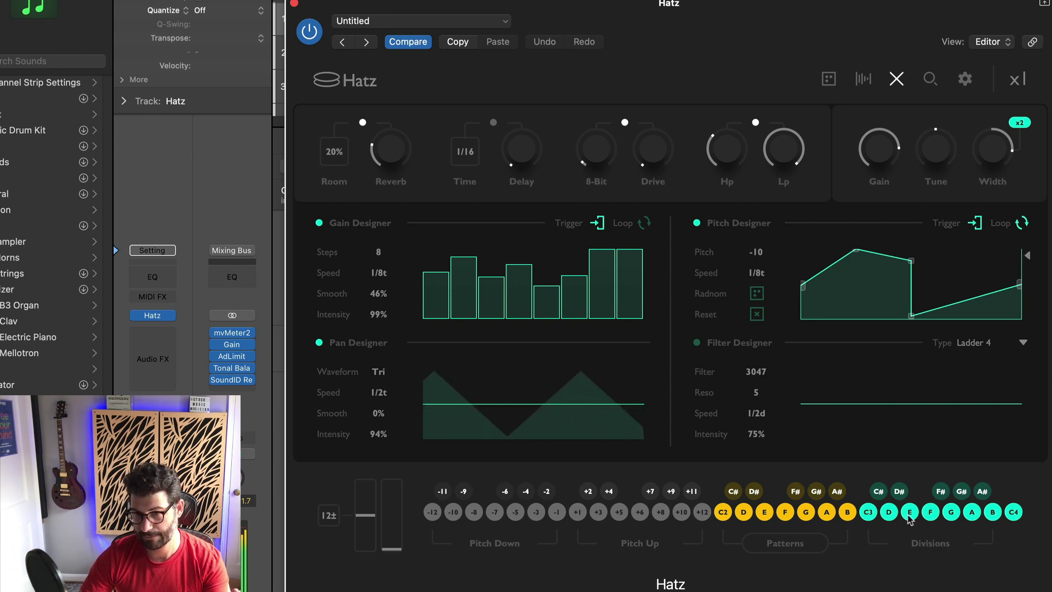
{"action": "left_click", "coordinate": [909, 514]}
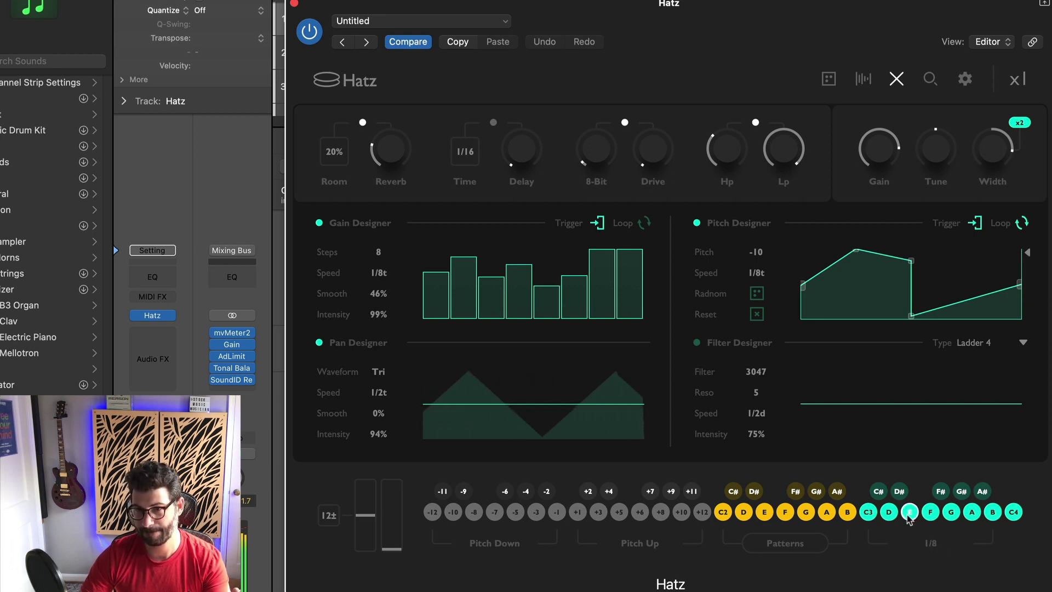
{"action": "left_click", "coordinate": [940, 491]}
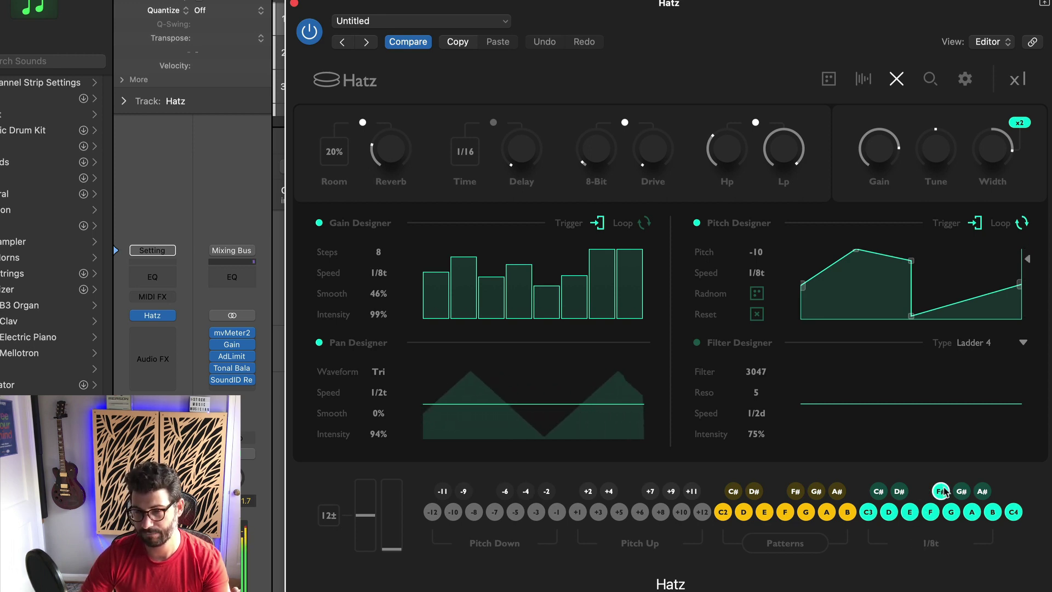
{"action": "left_click", "coordinate": [905, 516]}
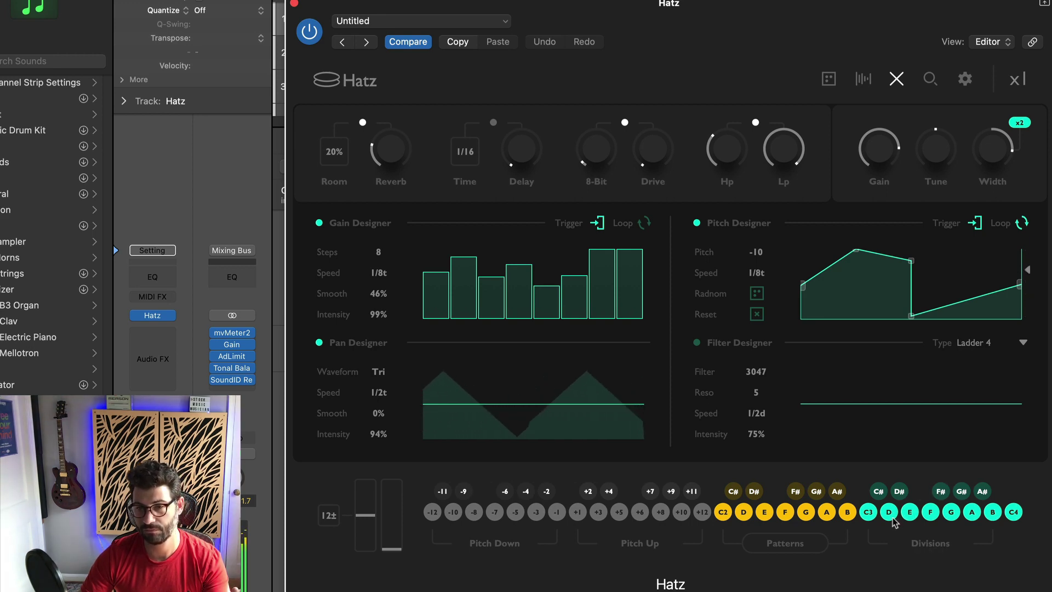
{"action": "left_click", "coordinate": [890, 515]}
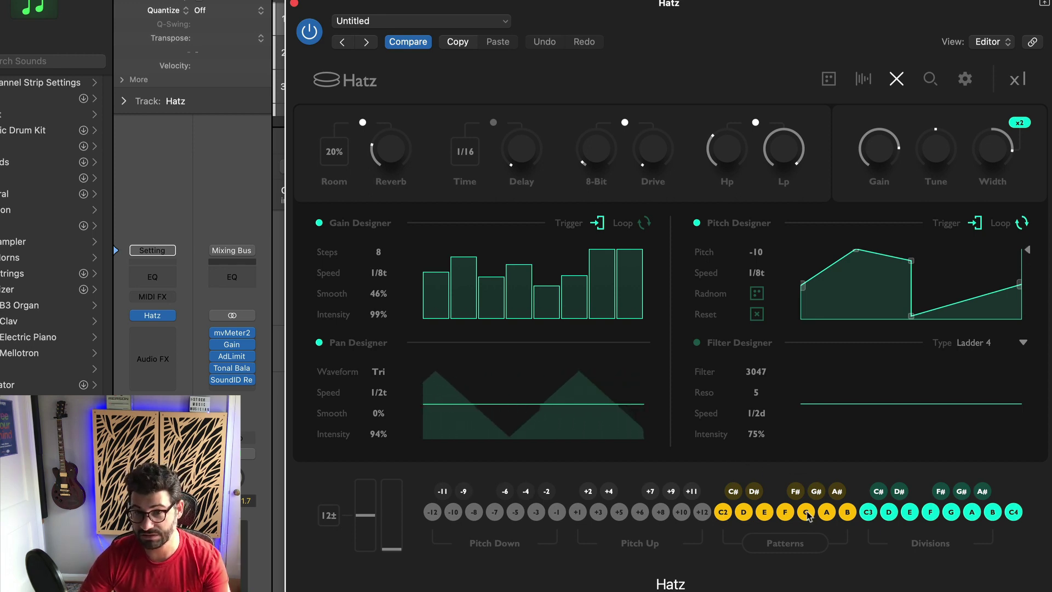
- Audition the D and D# pattern keys, followed by the E division key
{"action": "left_click", "coordinate": [766, 511]}
{"action": "left_click", "coordinate": [755, 493]}
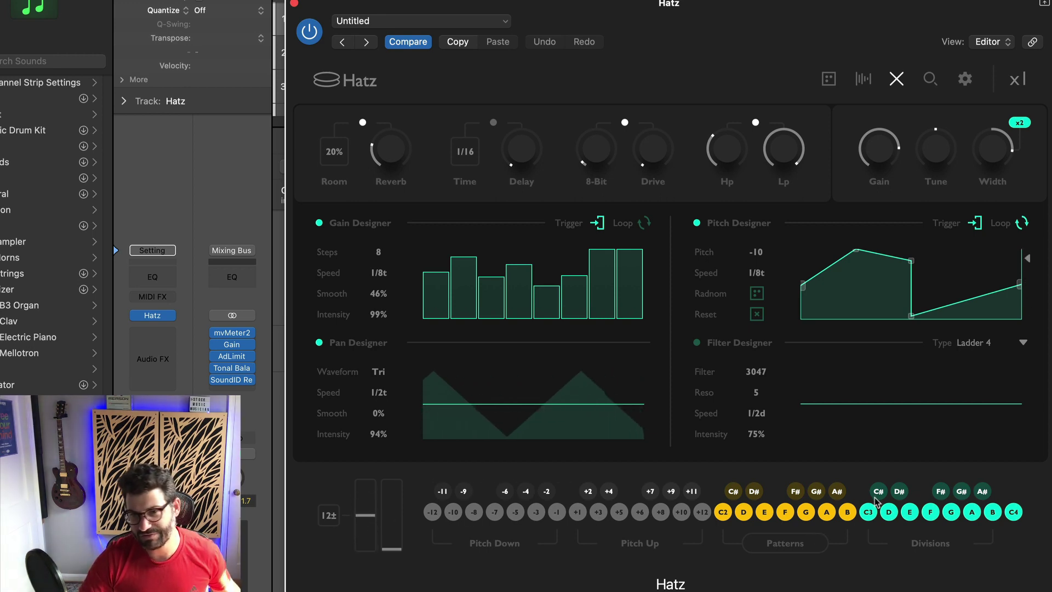
{"action": "left_click", "coordinate": [909, 513]}
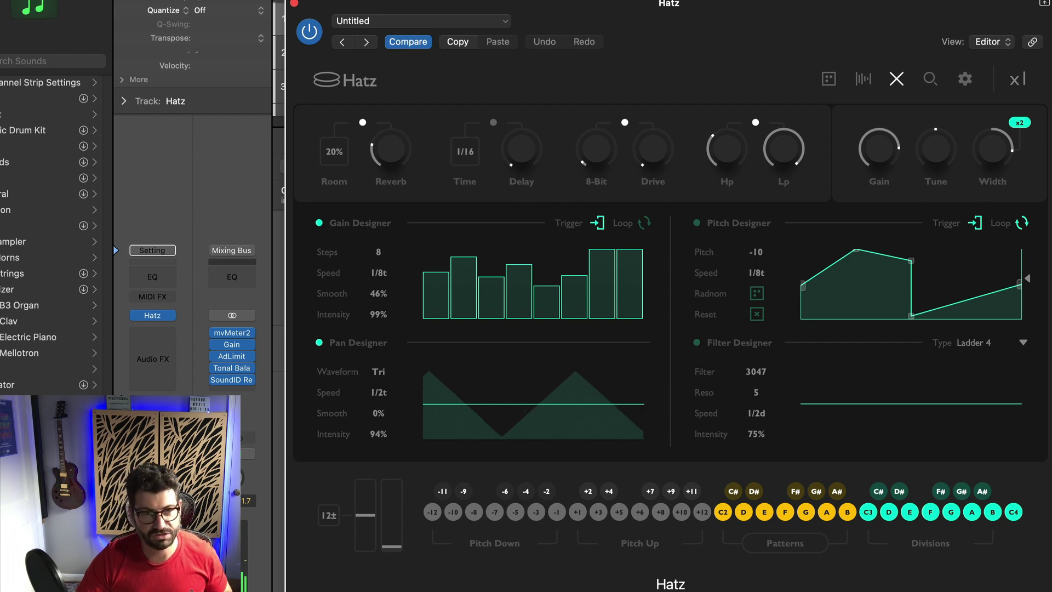
- Close the Hatz plug-in window, solo the Hatz track, and review and play back its piano roll notes
{"action": "left_click", "coordinate": [294, 4]}
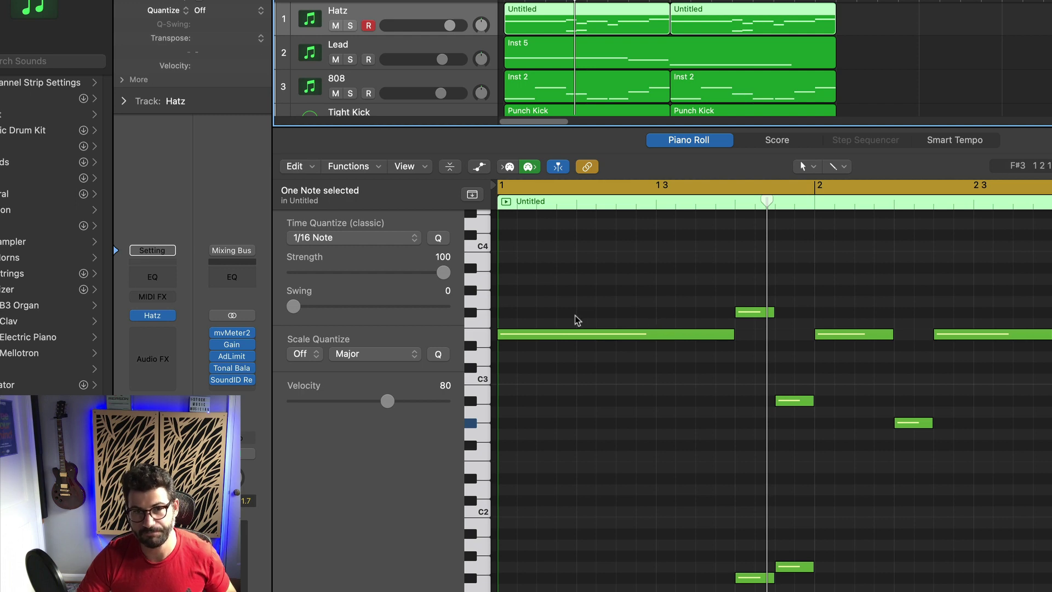
{"action": "left_click", "coordinate": [350, 26]}
{"action": "left_click_drag", "start_coordinate": [618, 241], "coordinate": [1049, 464]}
{"action": "left_click", "coordinate": [650, 290]}
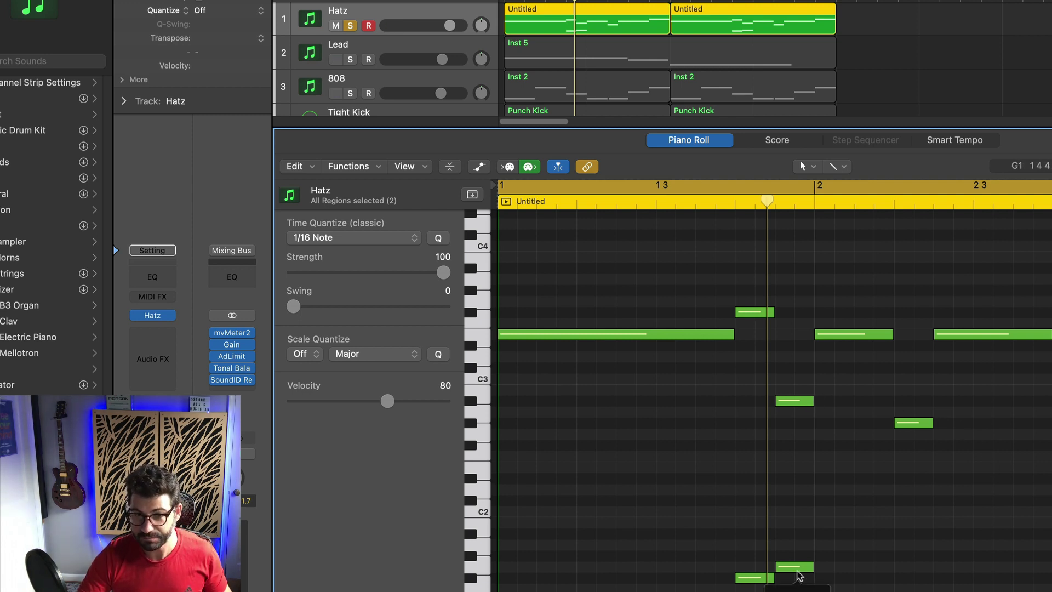
{"action": "scroll", "coordinate": [885, 471], "scroll_direction": "down", "scroll_amount": 2}
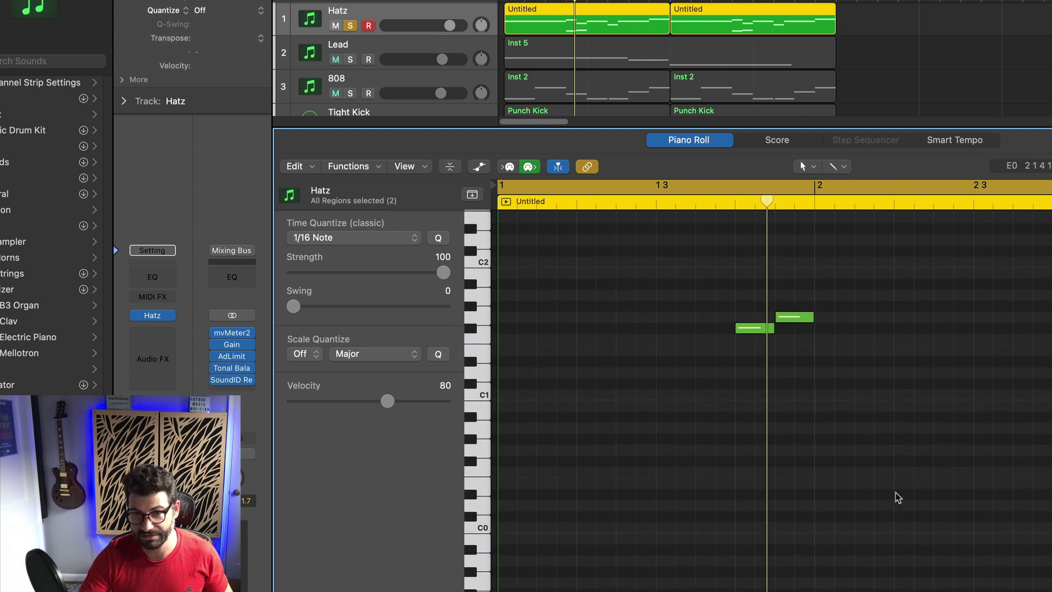
{"action": "scroll", "coordinate": [915, 527], "scroll_direction": "up", "scroll_amount": 3}
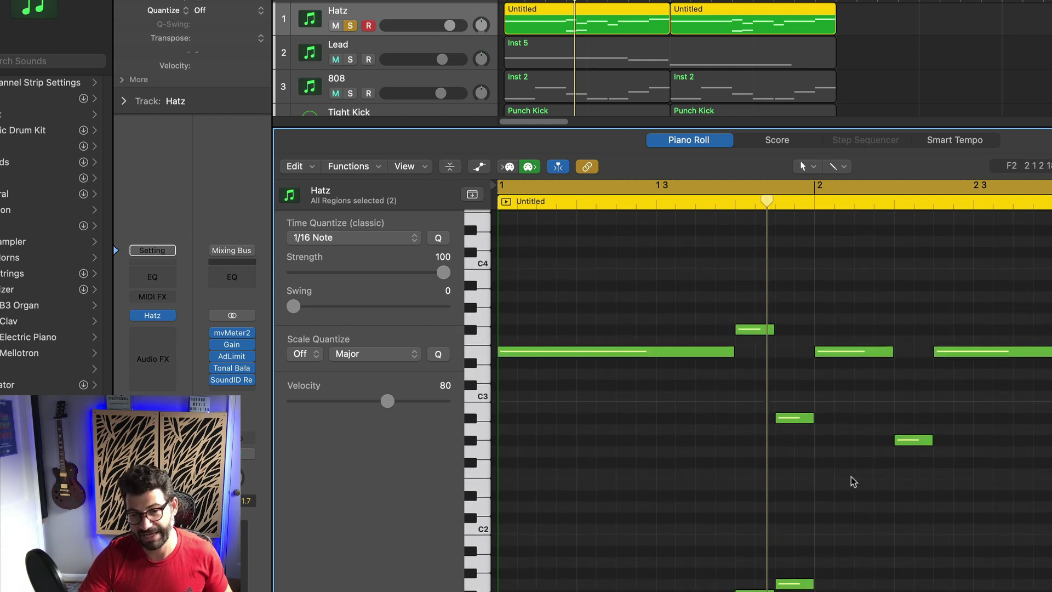
{"action": "key", "text": "space"}
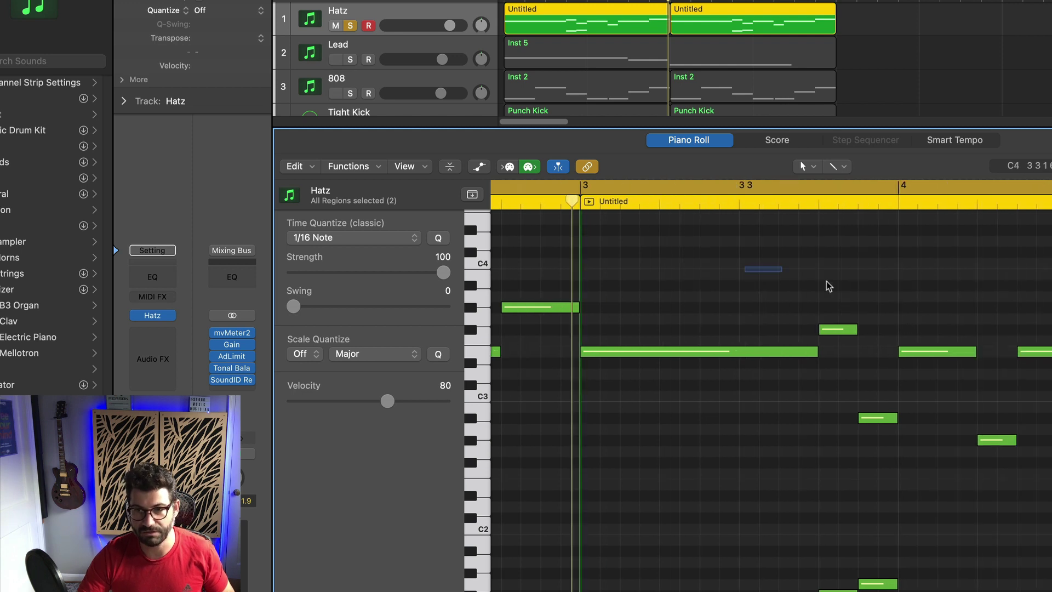
- Delete all the notes in the second Hatz region and set the cycle range over that region from bar 3
{"action": "left_click_drag", "start_coordinate": [746, 265], "coordinate": [1049, 588]}
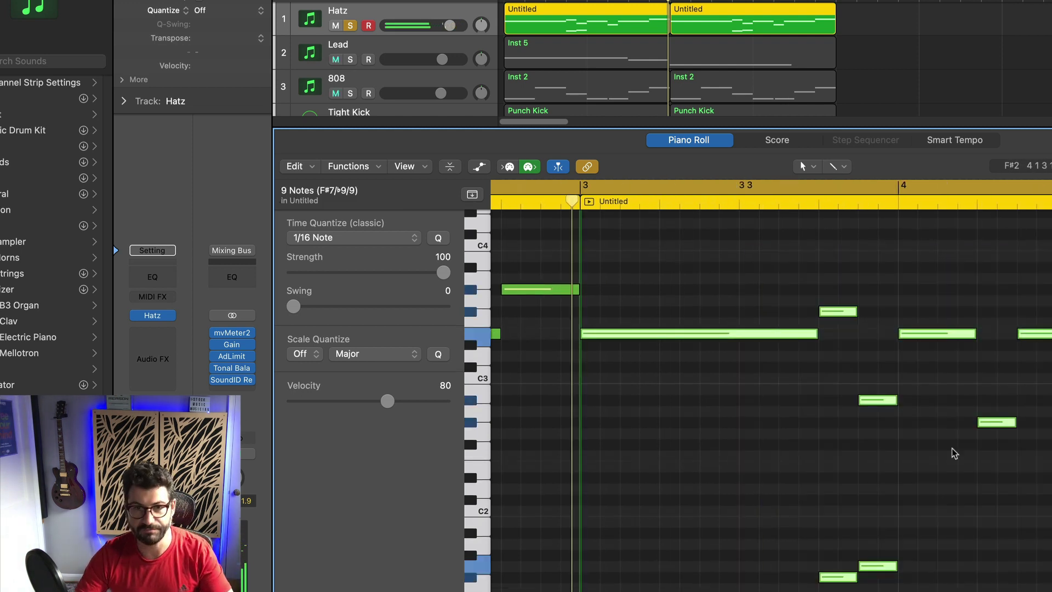
{"action": "key", "text": "Delete"}
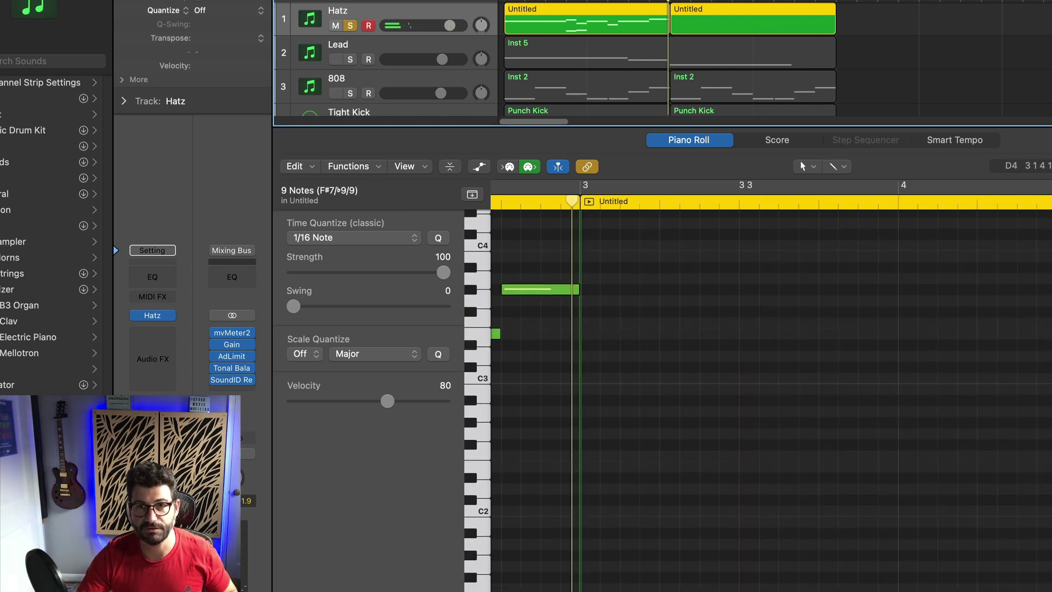
{"action": "left_click_drag", "start_coordinate": [669, 1], "coordinate": [1002, 1]}
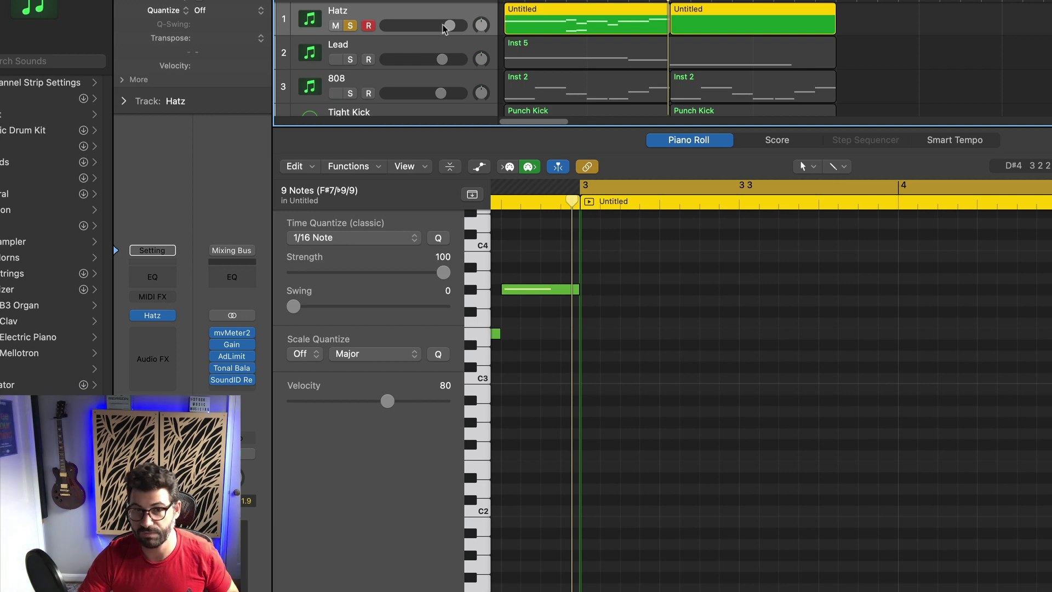
- Unsolo the Hatz track and add an F3 note lasting three beats from the start of bar 3
{"action": "left_click", "coordinate": [350, 25]}
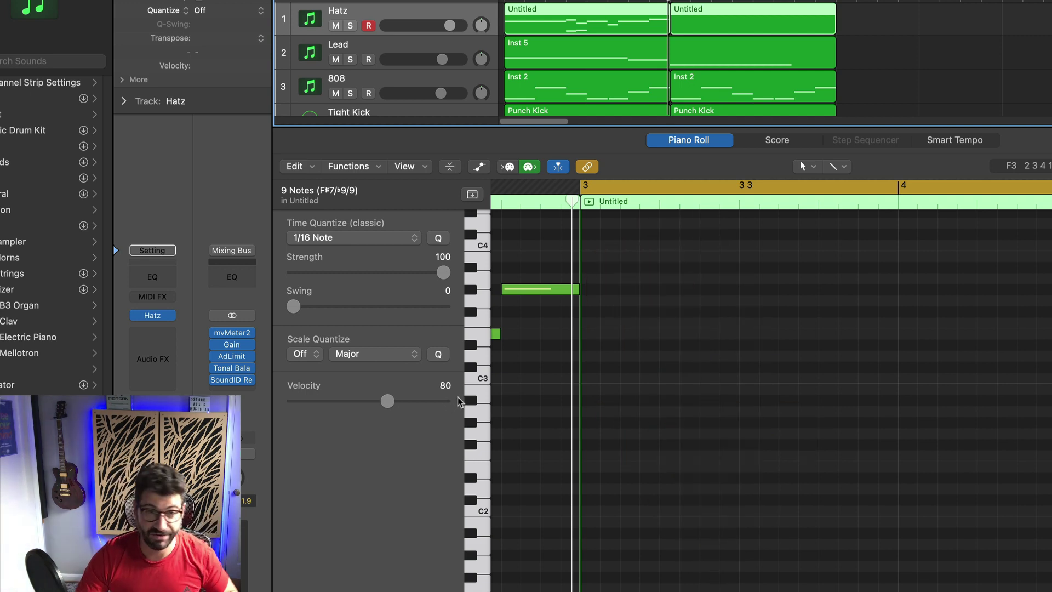
{"action": "scroll", "coordinate": [629, 371], "scroll_direction": "left", "scroll_amount": 3}
{"action": "scroll", "coordinate": [667, 365], "scroll_direction": "up", "scroll_amount": 1}
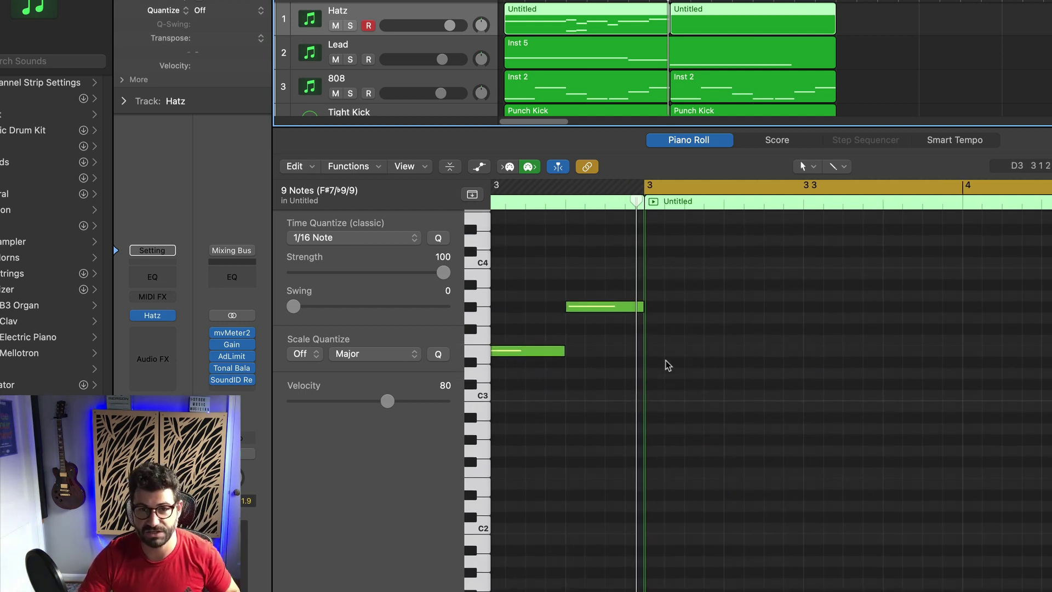
{"action": "scroll", "coordinate": [661, 378], "scroll_direction": "left", "scroll_amount": 6}
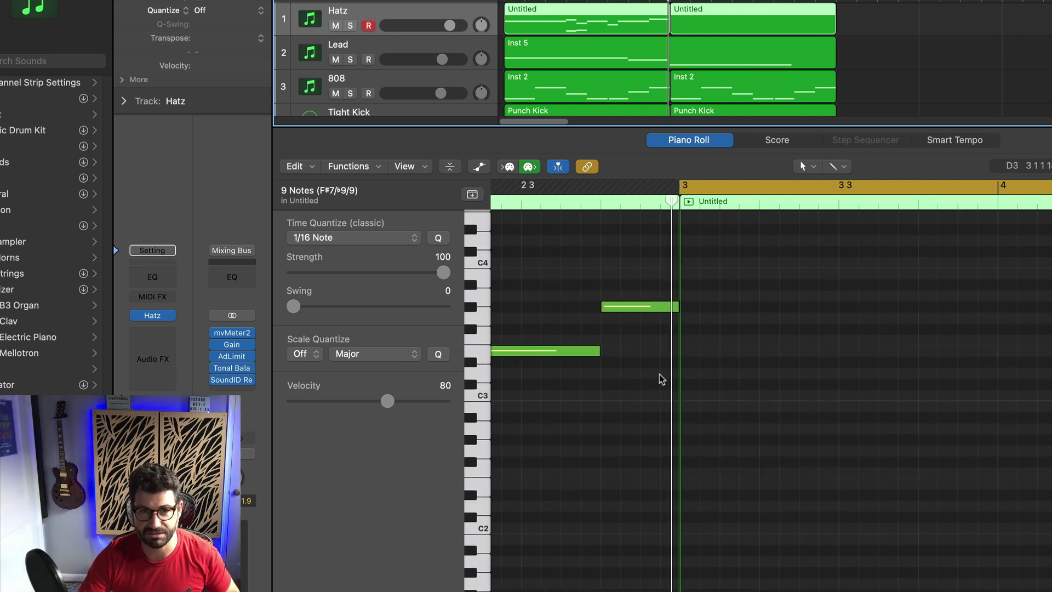
{"action": "left_click", "coordinate": [794, 340]}
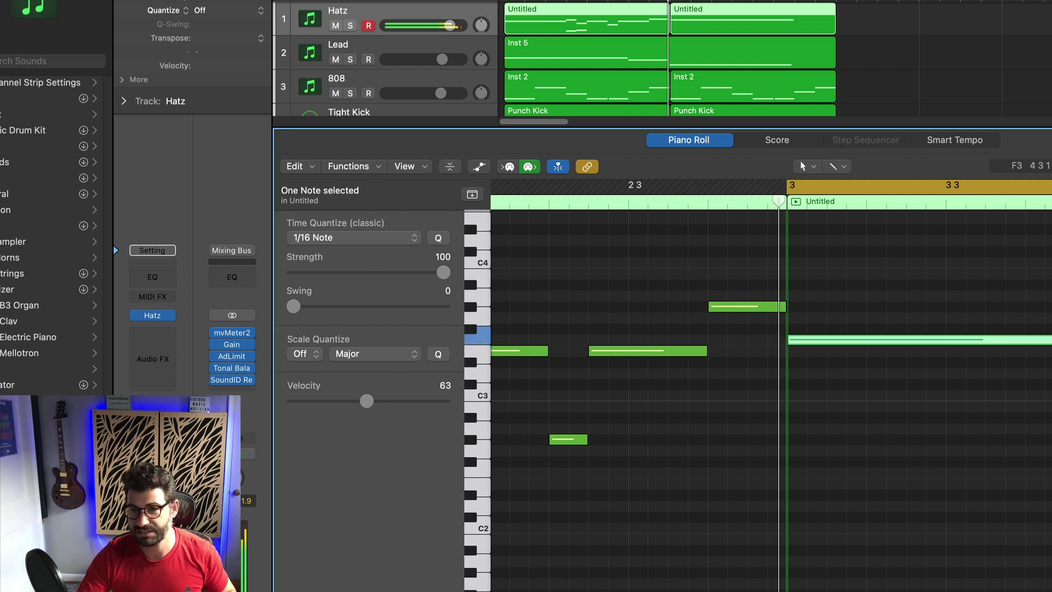
{"action": "key", "text": "space"}
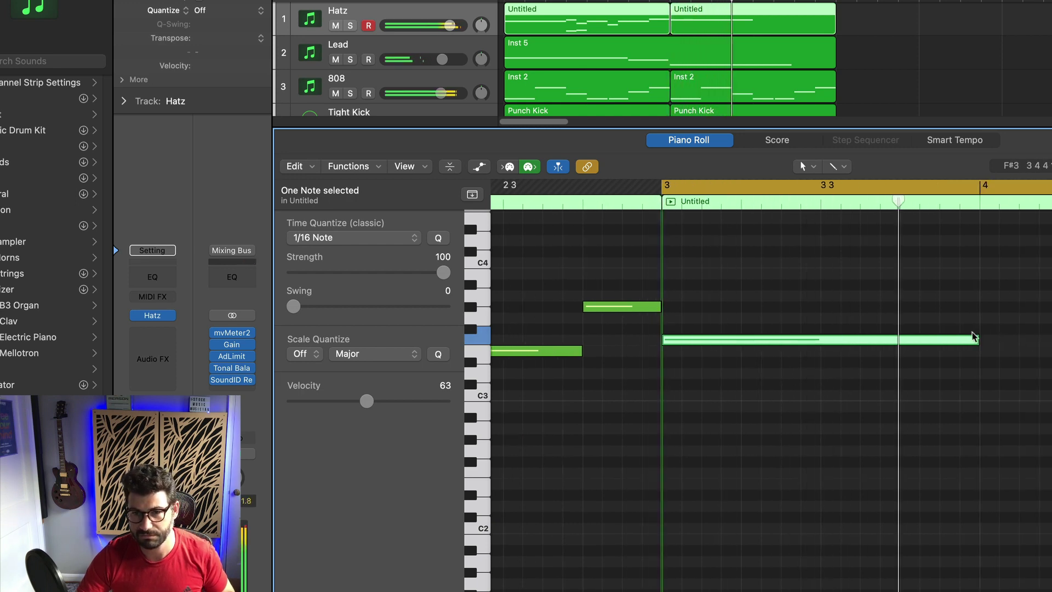
{"action": "left_click_drag", "start_coordinate": [977, 339], "coordinate": [899, 344]}
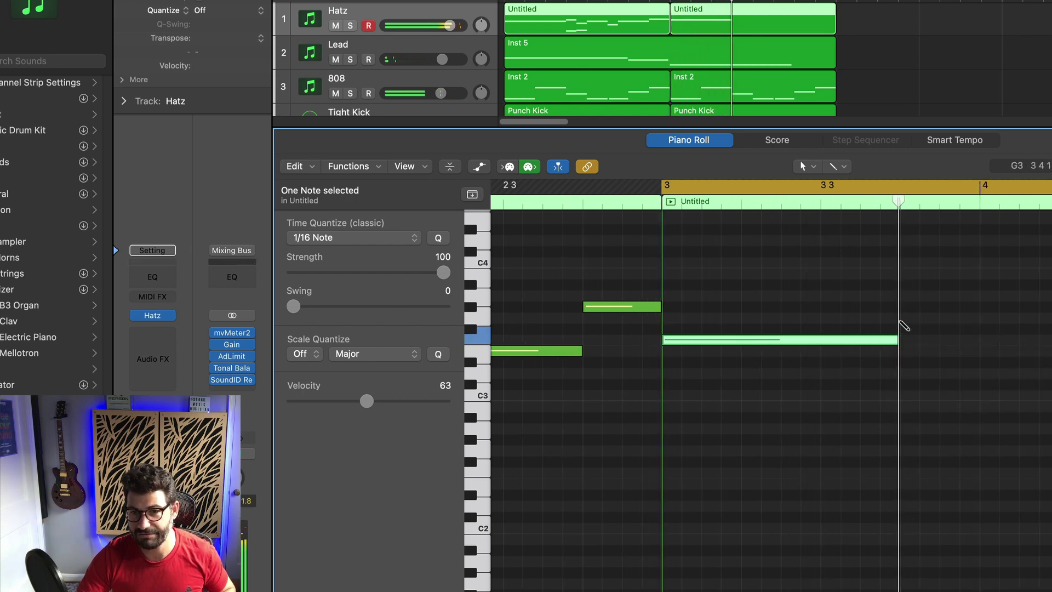
- Add a one-beat F#3 note on the last beat of bar 3 and an F3 note at the start of bar 4
{"action": "left_click", "coordinate": [905, 328]}
{"action": "left_click_drag", "start_coordinate": [1049, 328], "coordinate": [978, 329]}
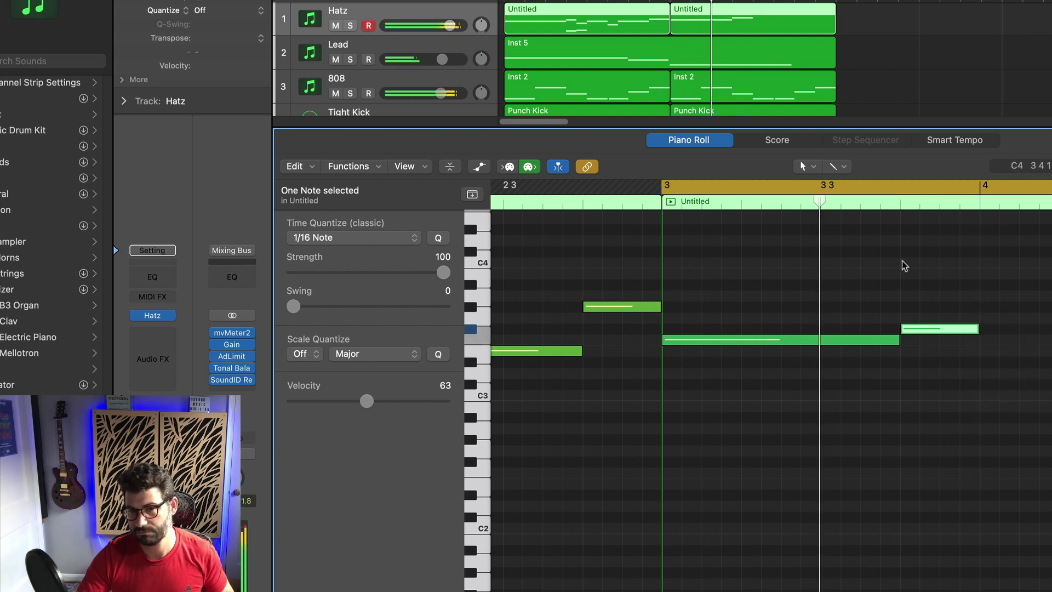
{"action": "left_click", "coordinate": [986, 343]}
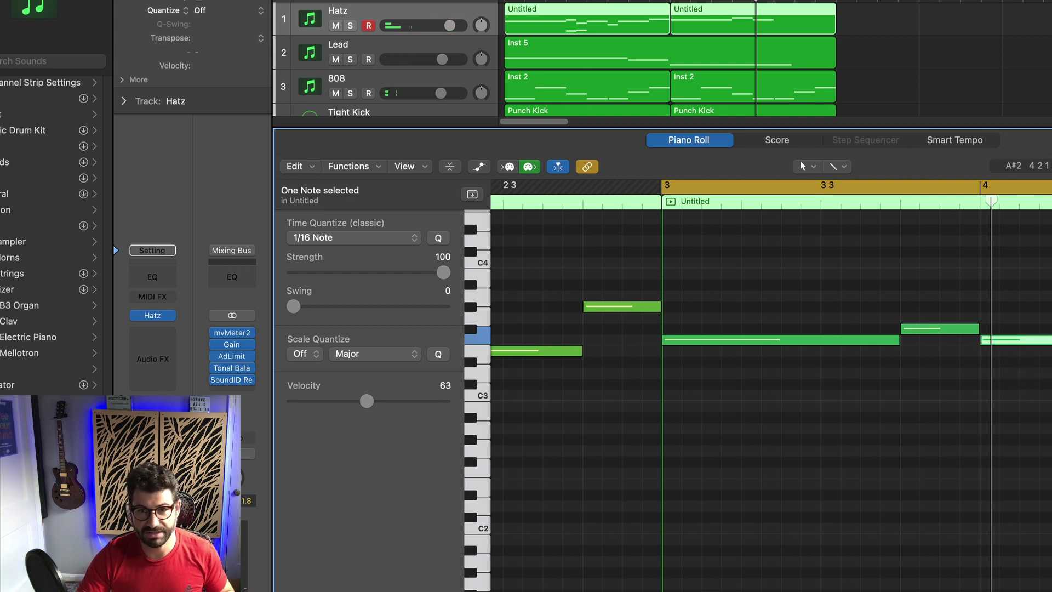
- Add a short A2 note in bar 4 and play back the cycled region
{"action": "left_click", "coordinate": [1044, 430]}
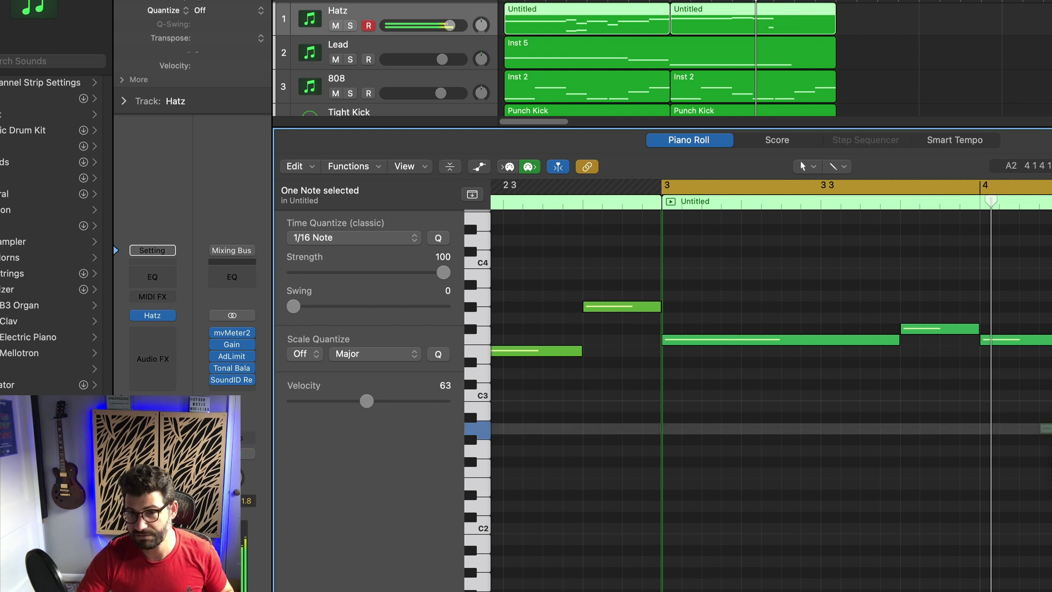
{"action": "left_click_drag", "start_coordinate": [1044, 429], "coordinate": [1051, 429]}
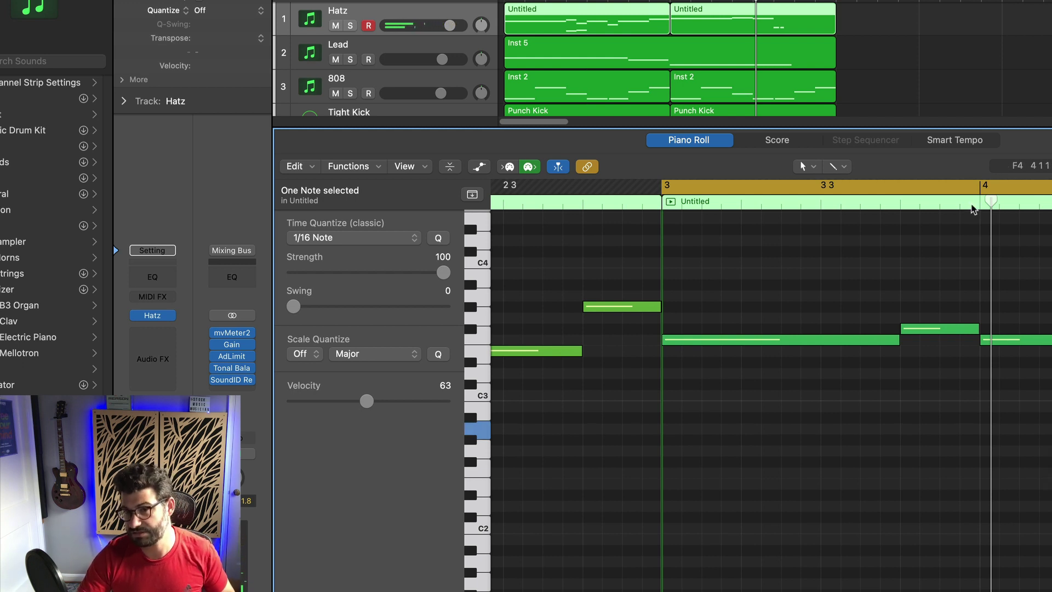
{"action": "key", "text": "space"}
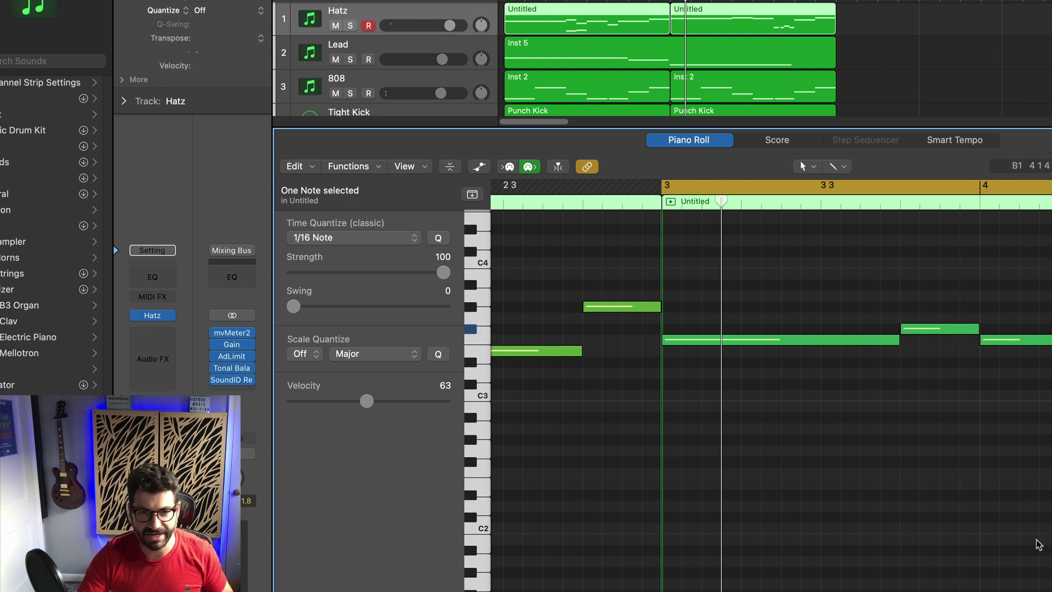
- Add three short descending notes, B1, A1 and G1, at 4 1 2, 4 1 3 and 4 1 4
{"action": "scroll", "coordinate": [1034, 566], "scroll_direction": "down", "scroll_amount": 2}
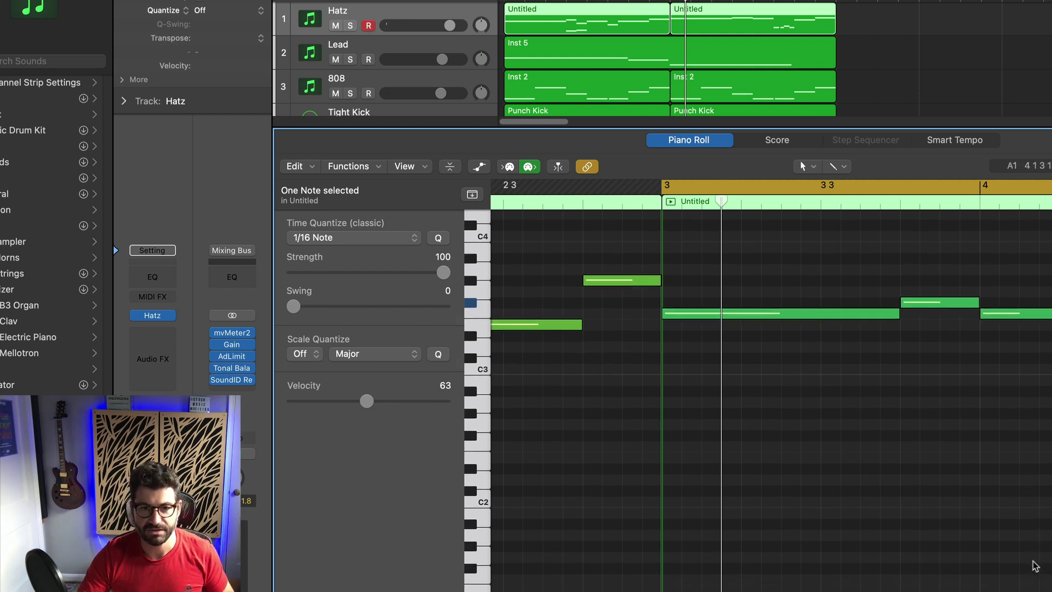
{"action": "left_click", "coordinate": [1003, 479]}
{"action": "mouse_move", "coordinate": [1041, 479]}
{"action": "left_mouse_down"}
{"action": "mouse_move", "coordinate": [1010, 483]}
{"action": "mouse_move", "coordinate": [1007, 534]}
{"action": "mouse_move", "coordinate": [1011, 519]}
{"action": "left_mouse_up"}
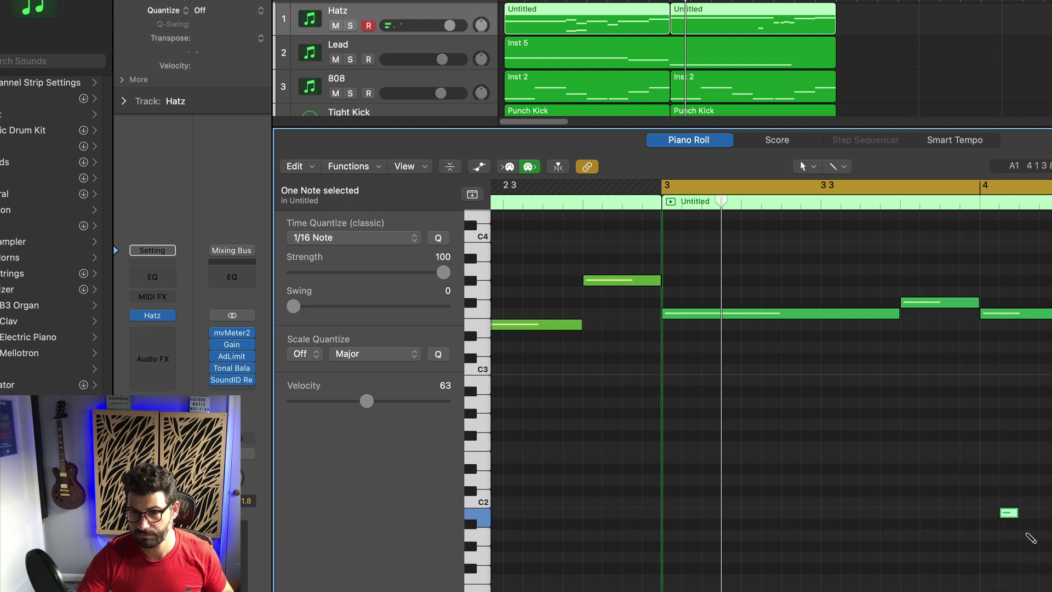
{"action": "left_click", "coordinate": [1029, 539]}
{"action": "left_click", "coordinate": [1043, 557]}
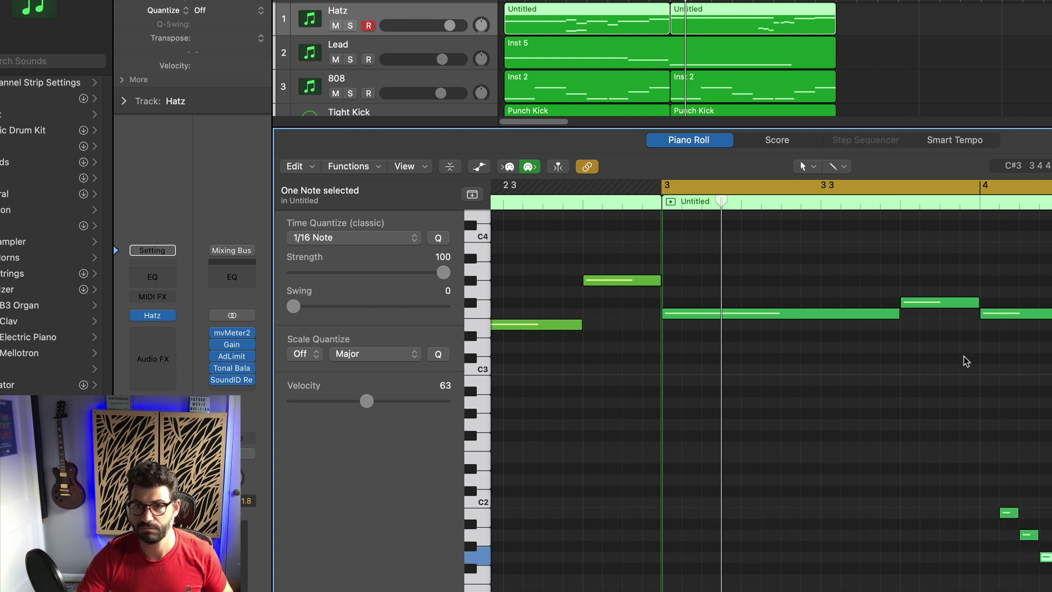
- Play back the cycled region and move the short A1 note in bar 4 to a lower pitch
{"action": "key", "text": "space"}
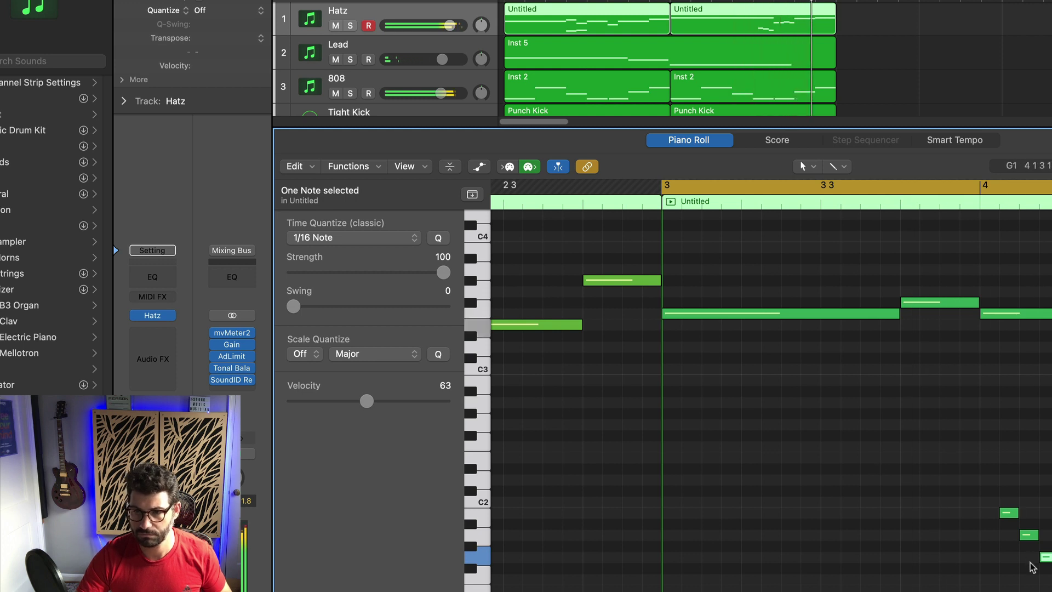
{"action": "left_click", "coordinate": [1029, 534]}
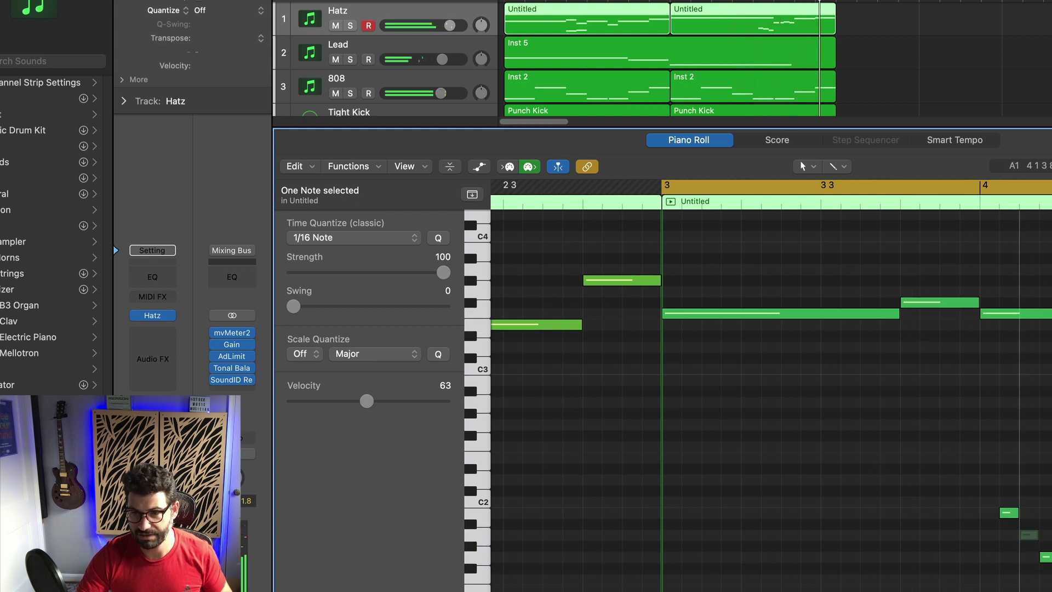
{"action": "left_click_drag", "start_coordinate": [1028, 534], "coordinate": [937, 585]}
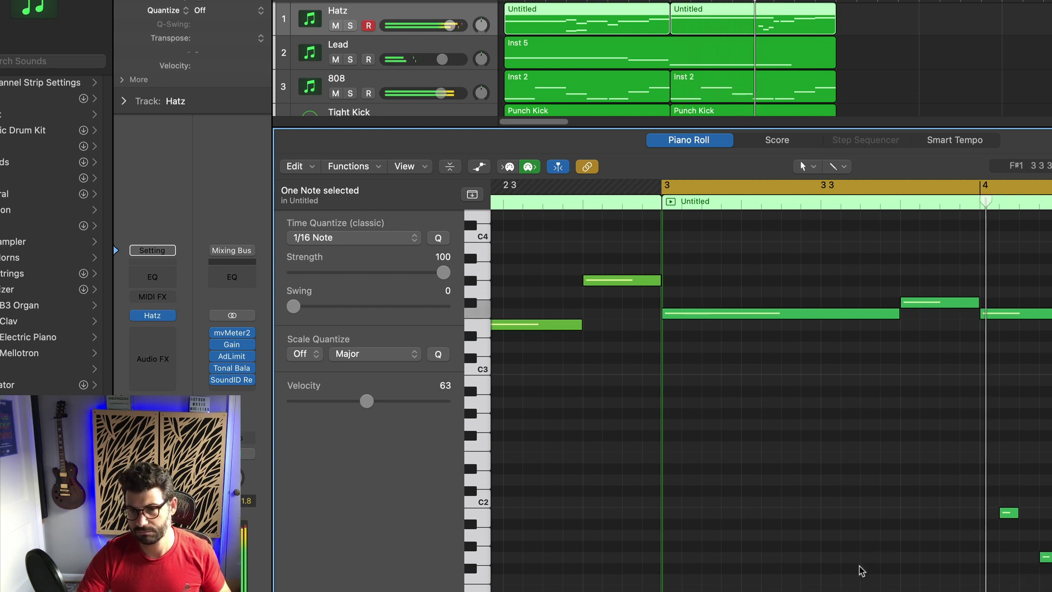